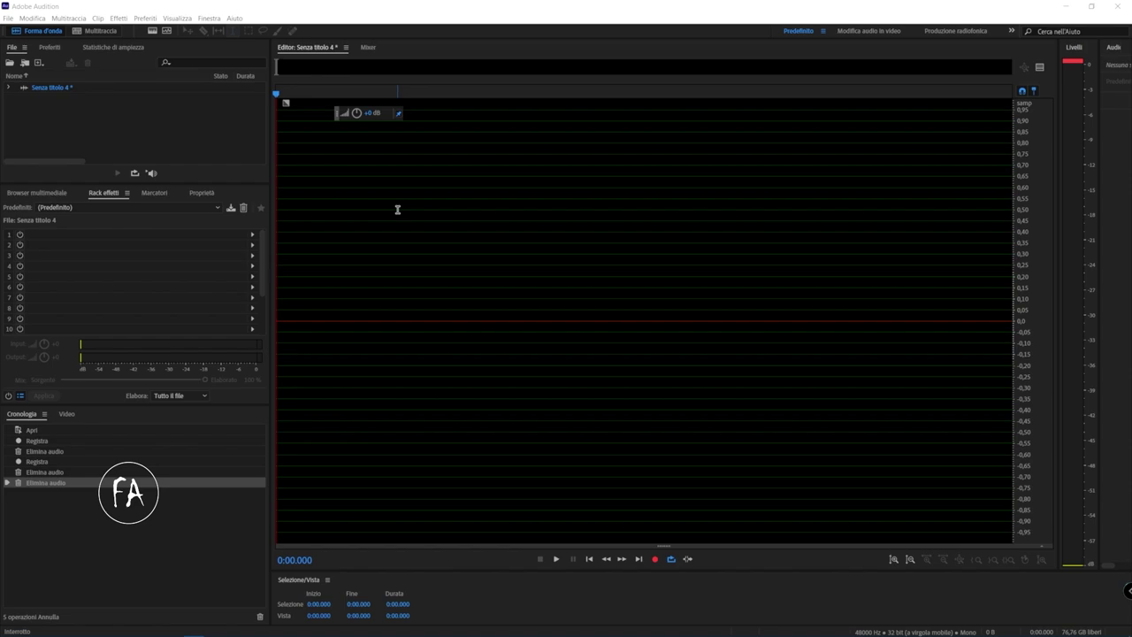
Step: Record a voice clip of about 9.6 seconds and delete its first second
double_click(125, 146)
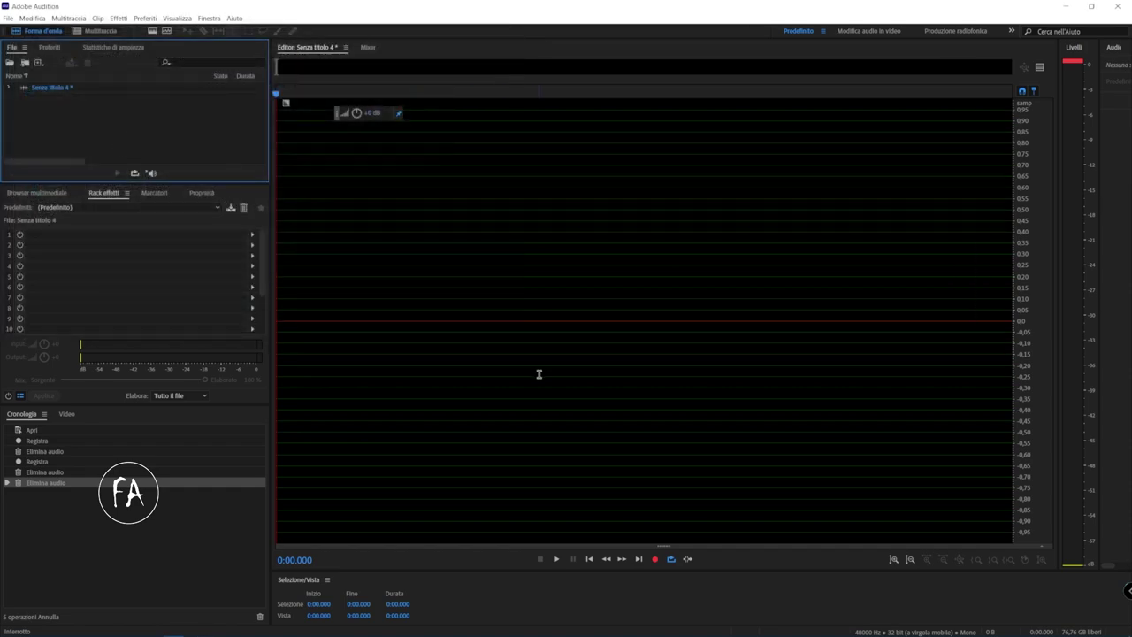
click(655, 559)
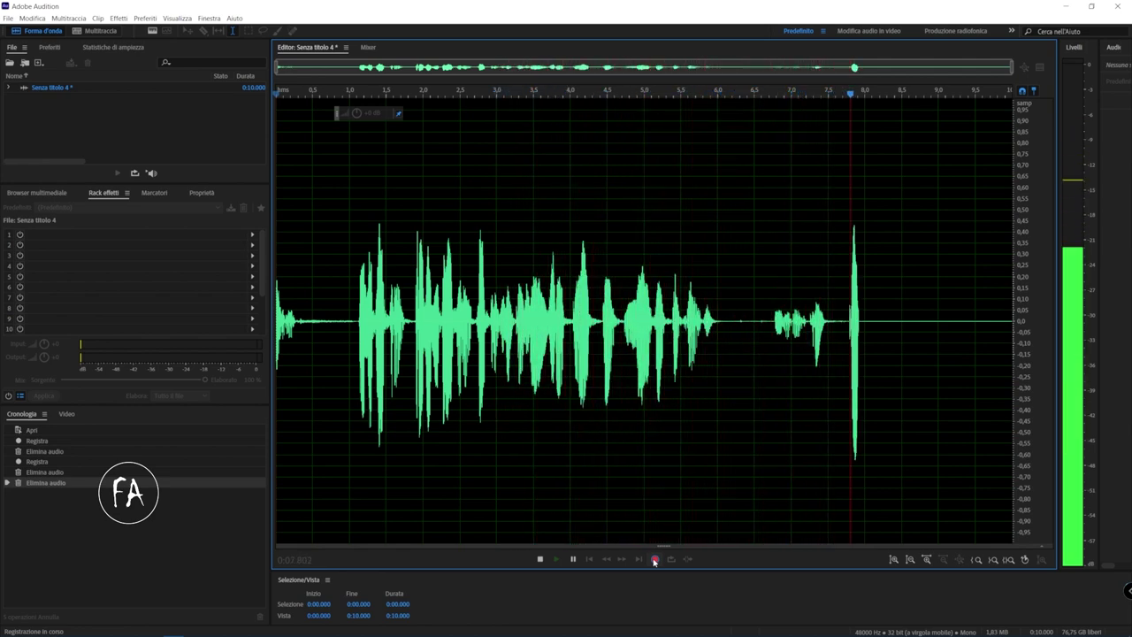
click(655, 559)
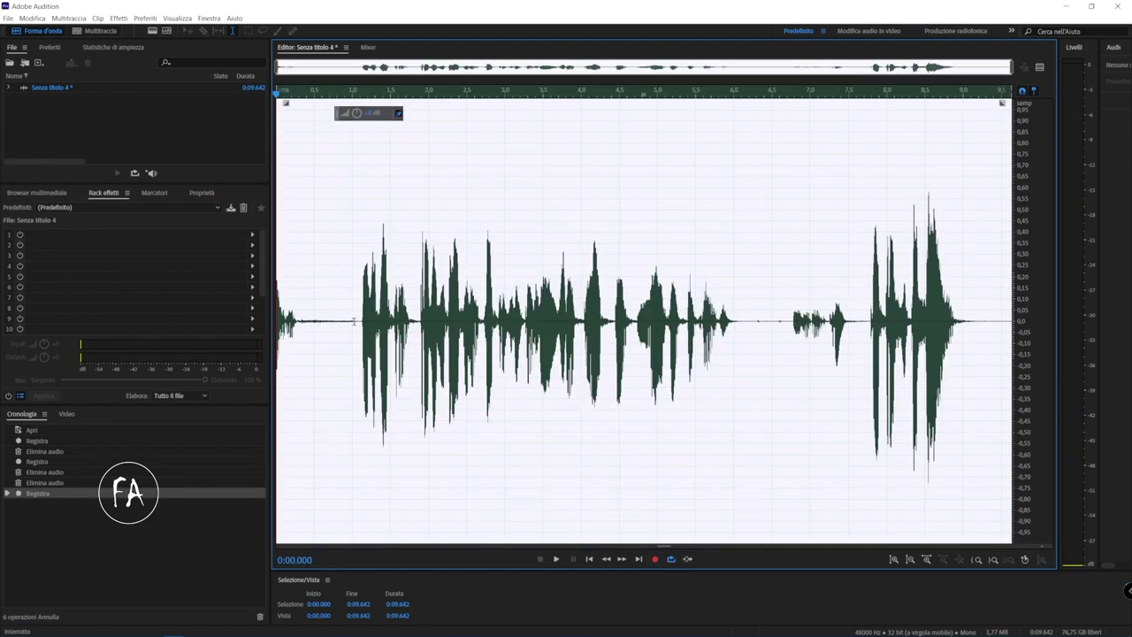
drag(354, 321, 259, 334)
key(Delete)
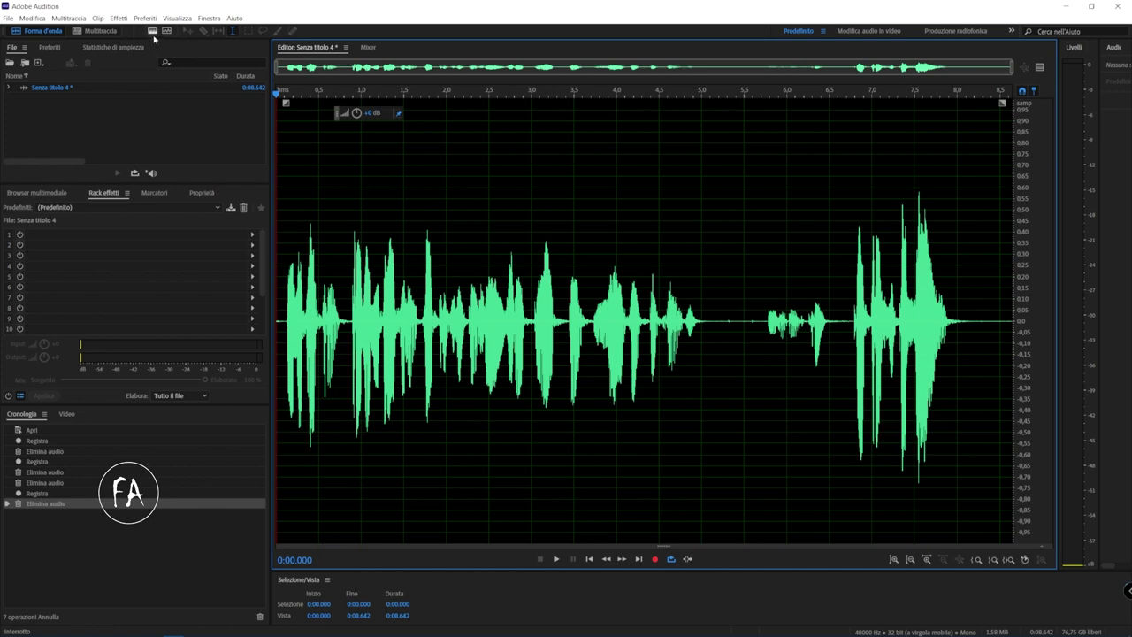
Step: Apply the Amplifica effect to the whole recording with a gain of 3 dB, and undo it
click(119, 18)
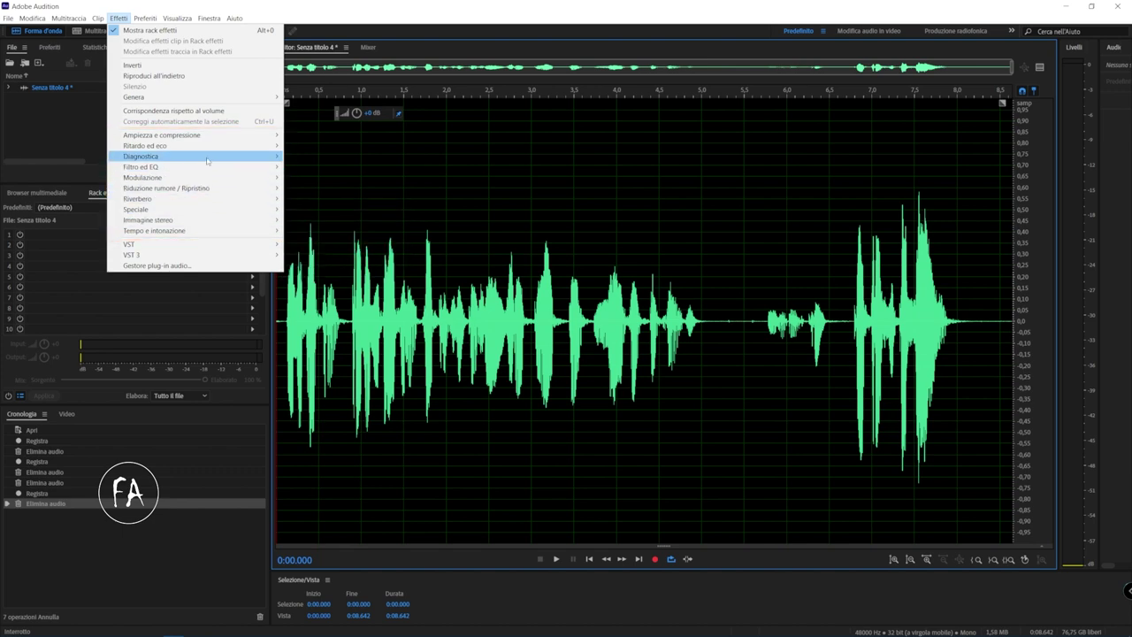
mouse_move(206, 135)
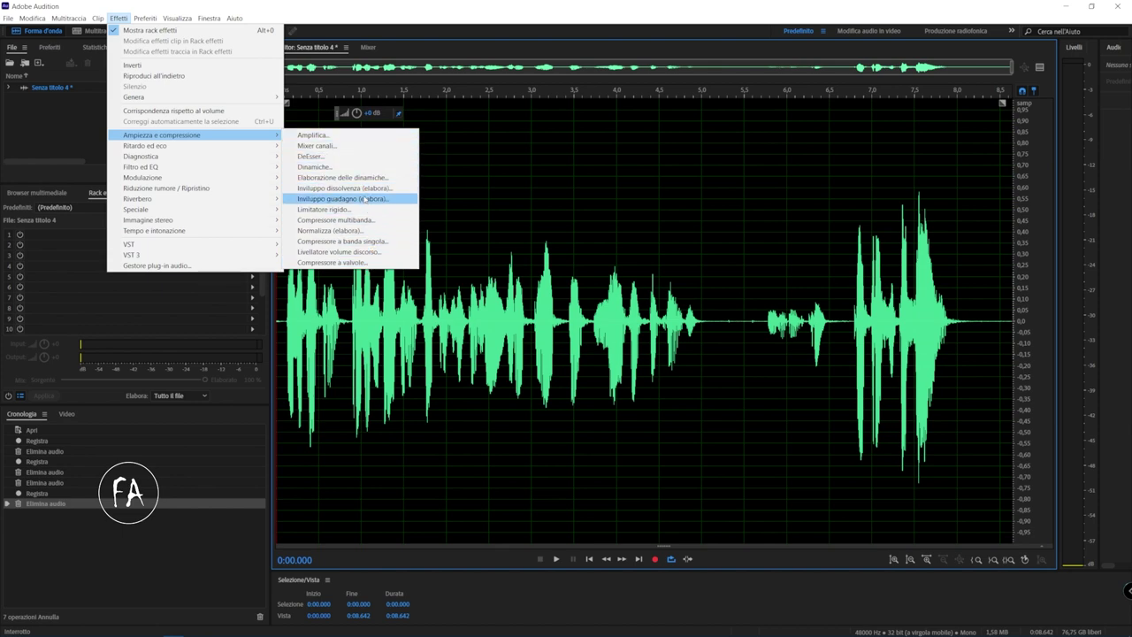
click(371, 138)
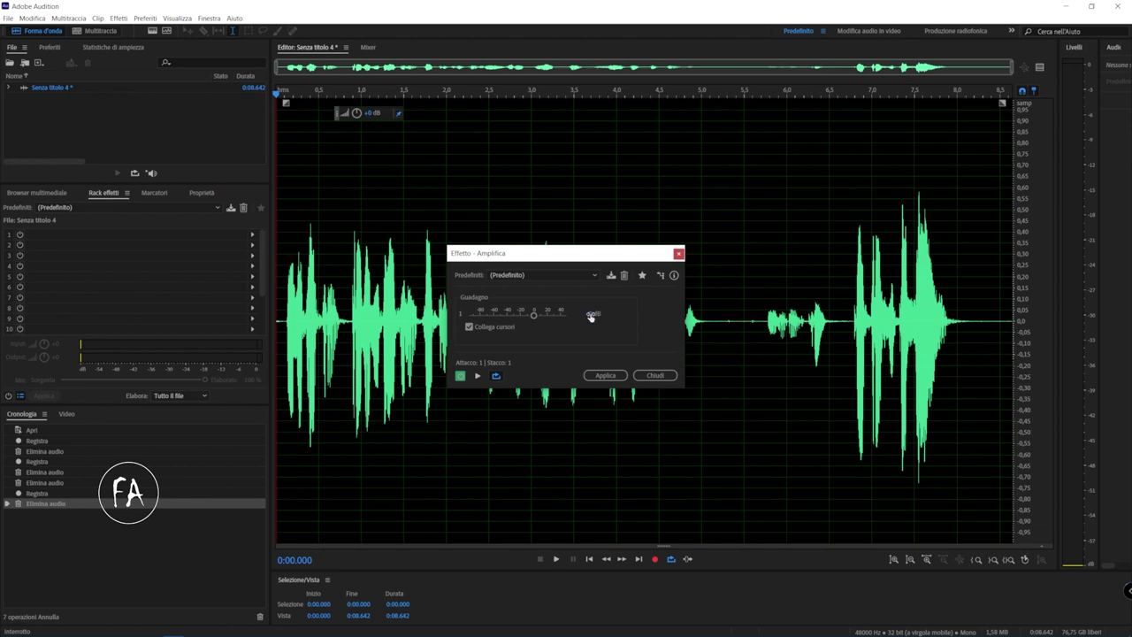
drag(591, 315, 560, 320)
click(584, 314)
text(6)
key(Return)
drag(537, 316, 508, 316)
click(584, 316)
text(3)
key(Return)
click(606, 378)
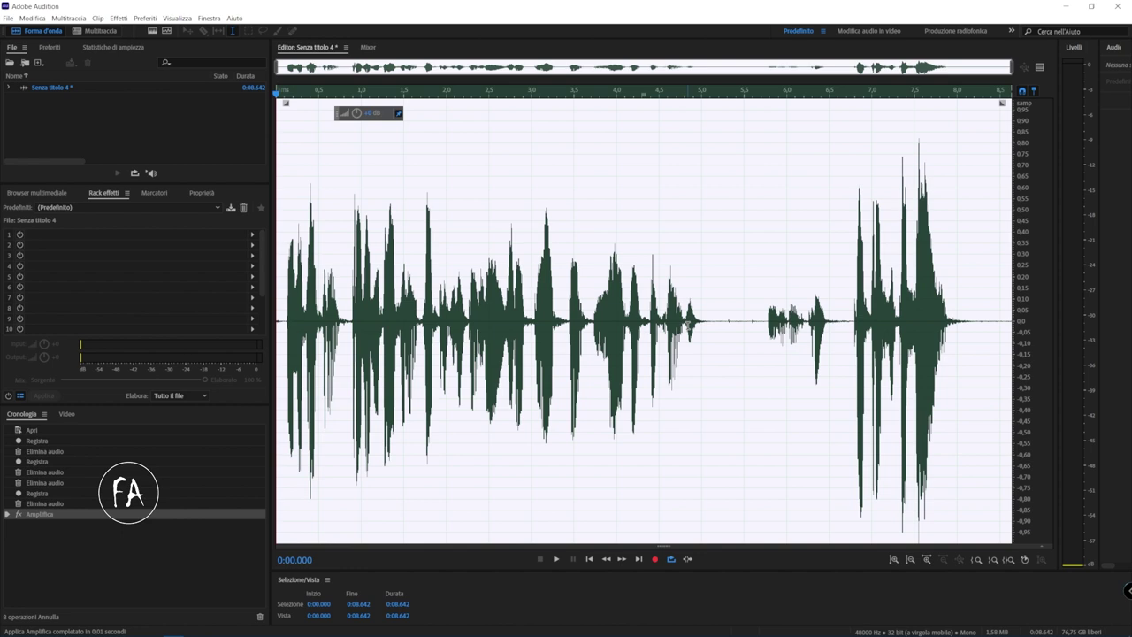
key(ctrl+z)
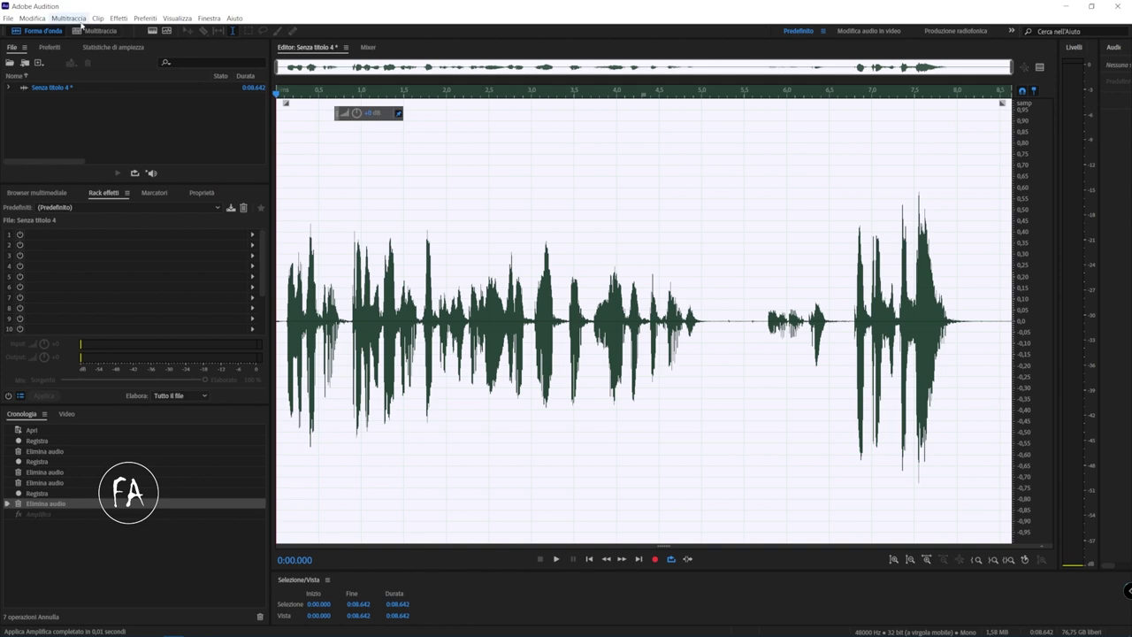
Step: Apply the Amplifica effect with a negative gain to lower the whole recording's volume, and undo it
click(118, 18)
mouse_move(200, 139)
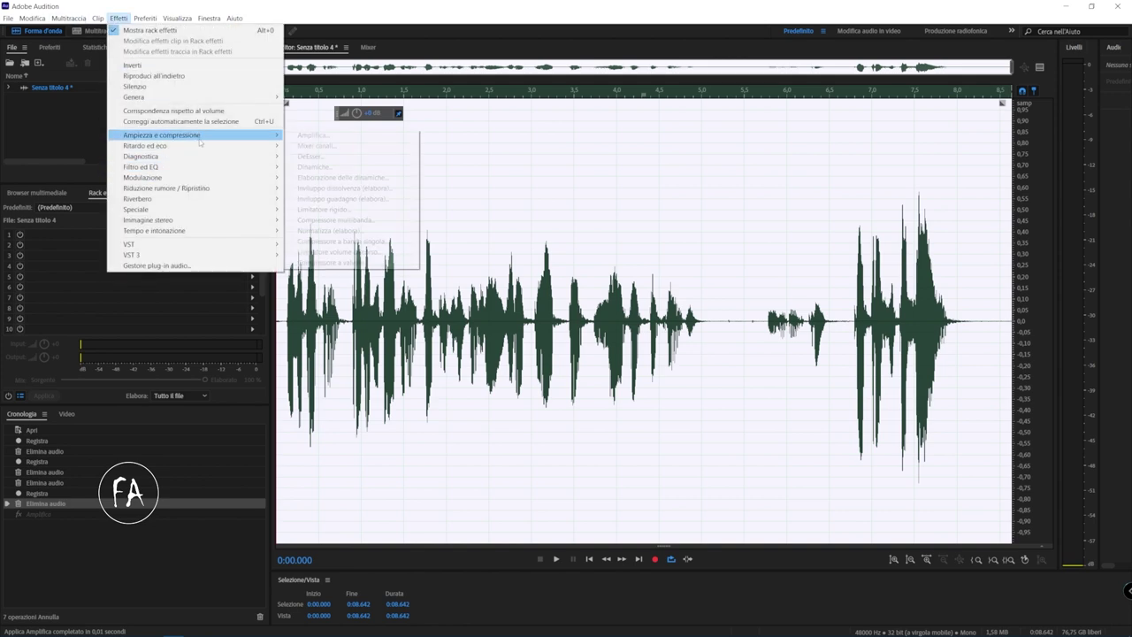
click(314, 134)
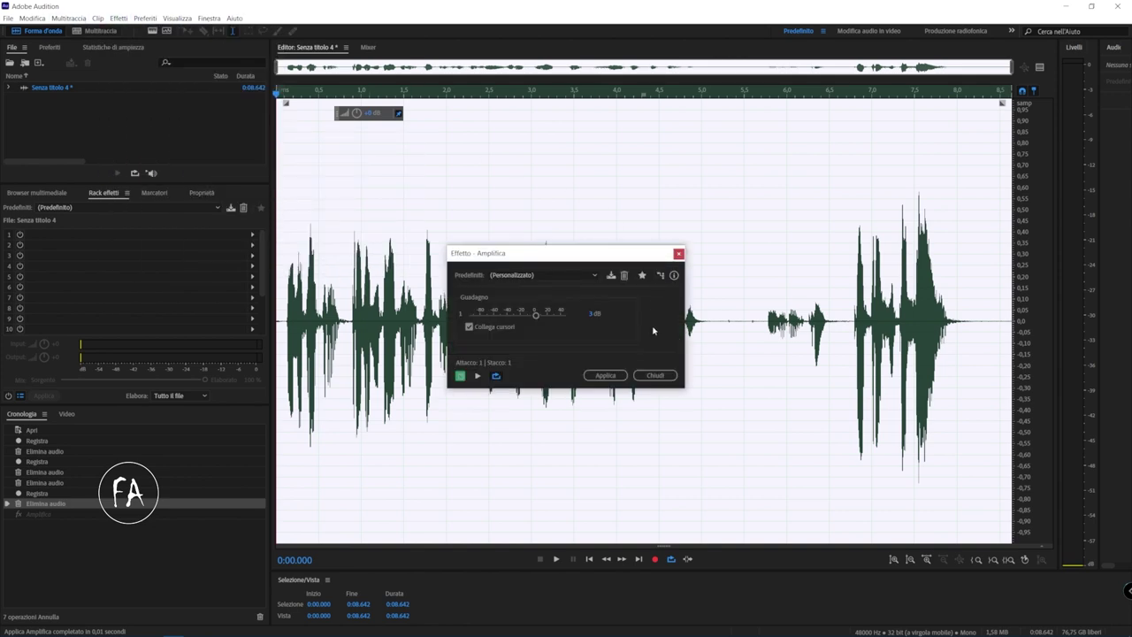
click(593, 313)
key(BackSpace)
key(Return)
click(605, 375)
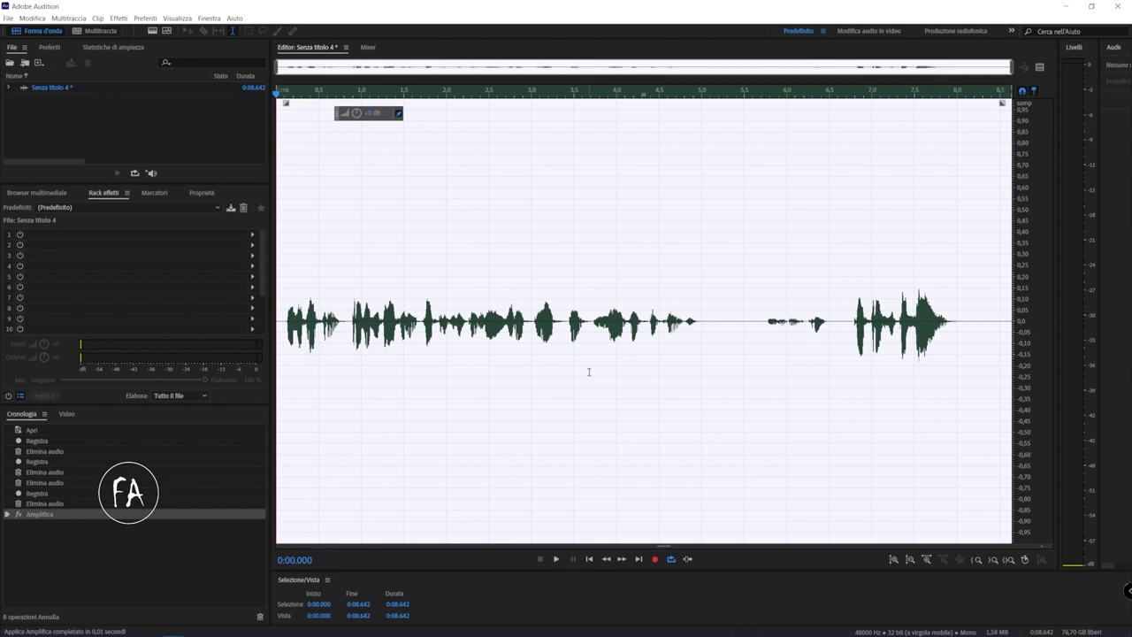
key(ctrl+z)
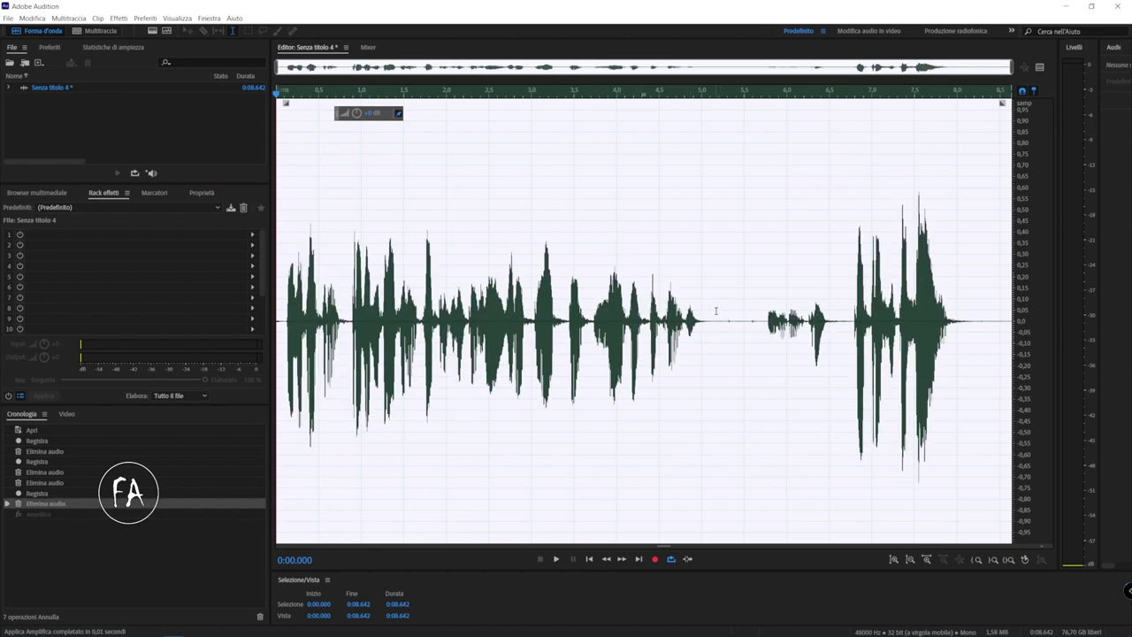
Step: Select the first 5.164 seconds of the waveform, and clear the selection by placing the playhead at 3.250 seconds
click(716, 310)
drag(397, 315, 279, 317)
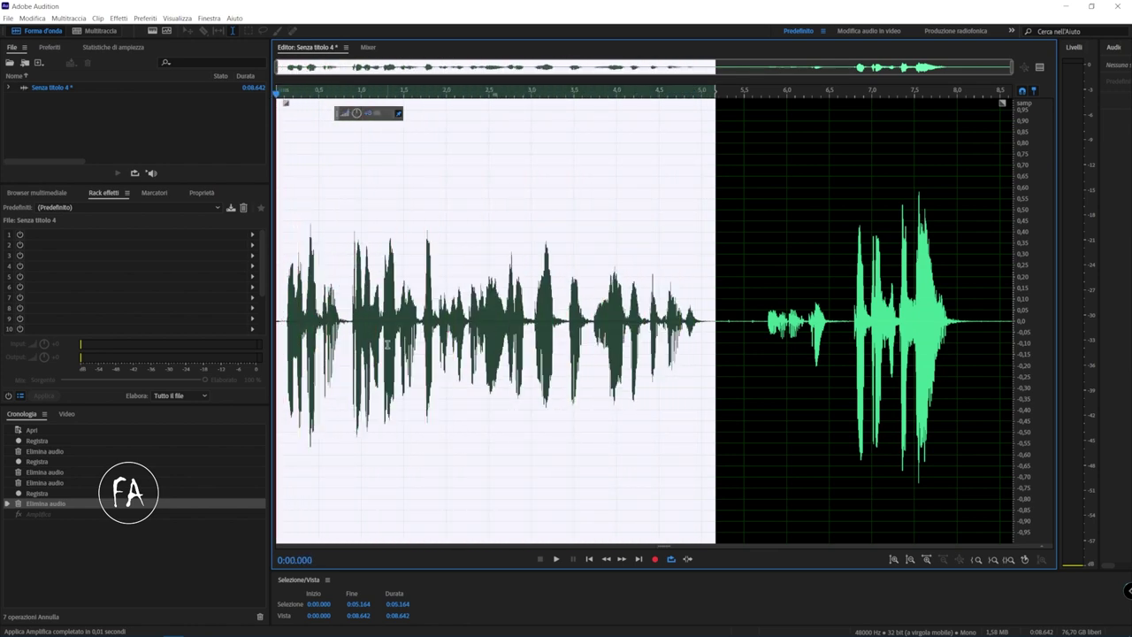
click(552, 296)
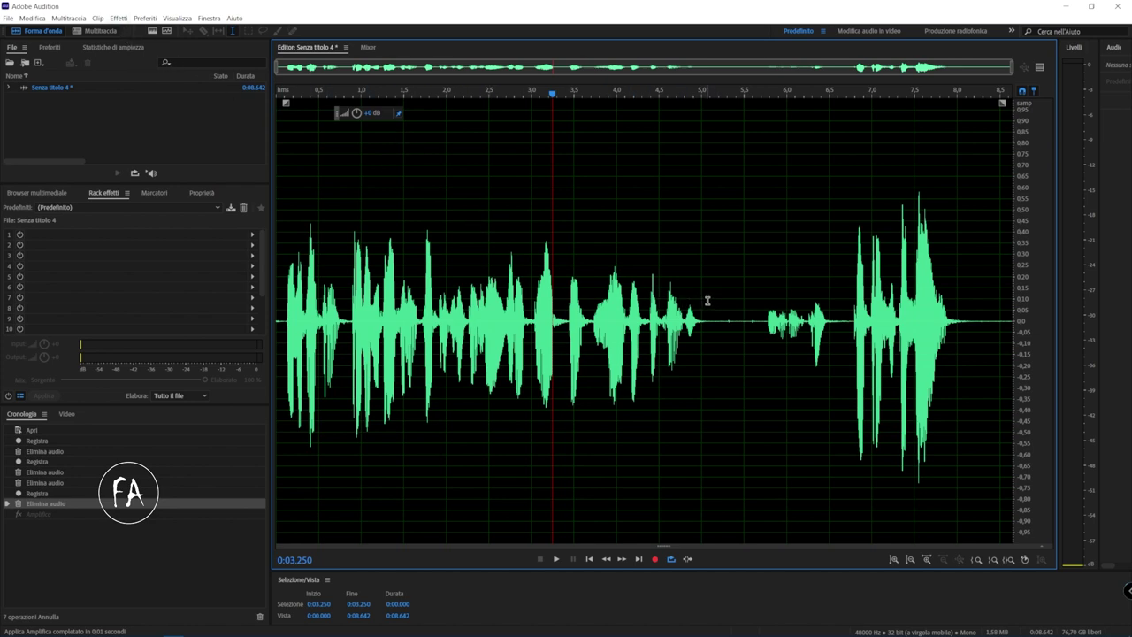
Step: Try to change the volume with the floating gain control, undo the last edit, and delete the first second of audio again
drag(357, 113, 386, 123)
key(ctrl+z)
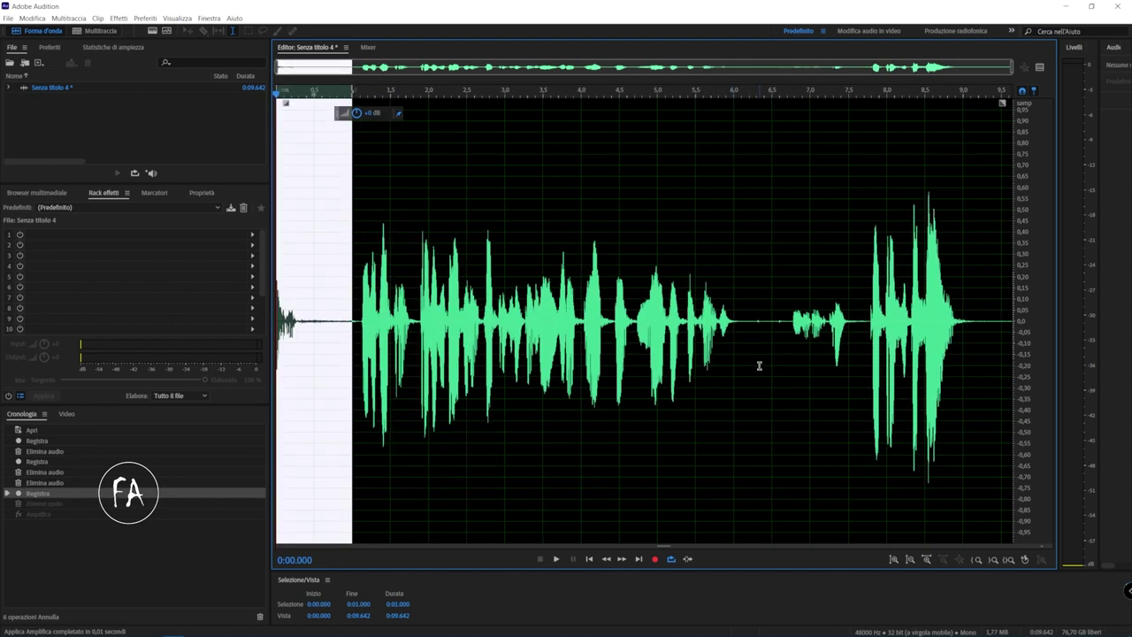
key(Delete)
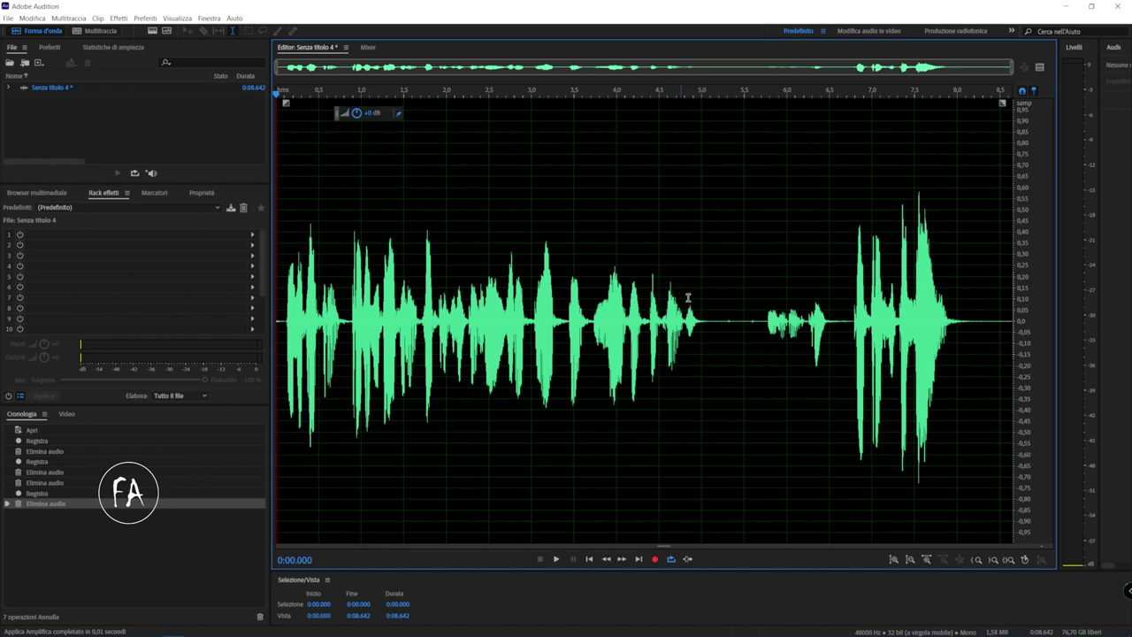
Step: Adjust the volume of the section from 0.071 to 5.000 seconds with the floating gain control, undo it and clear the selection
drag(703, 294, 282, 277)
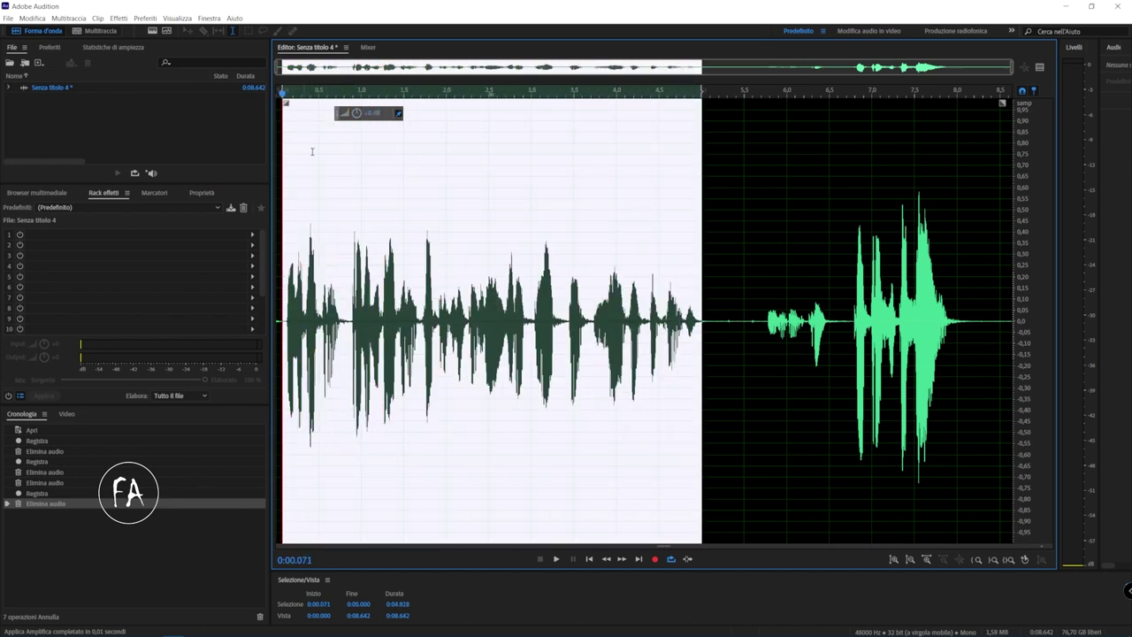
drag(368, 115, 390, 123)
click(676, 261)
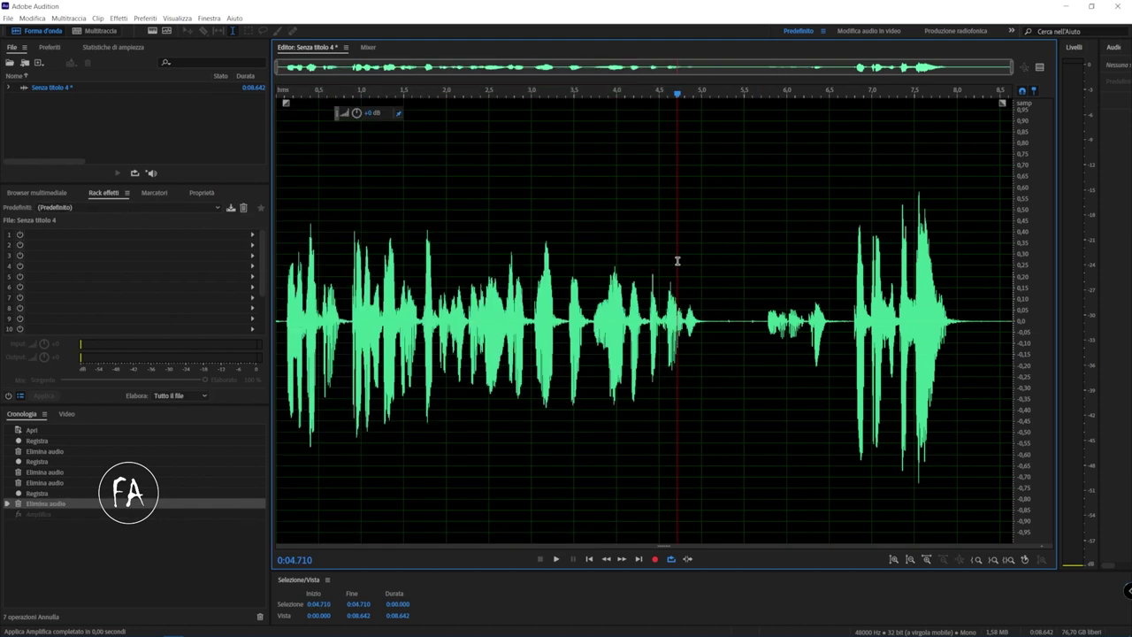
Step: Review the channel presets of the Mixer canali effect, and close it without applying
click(119, 18)
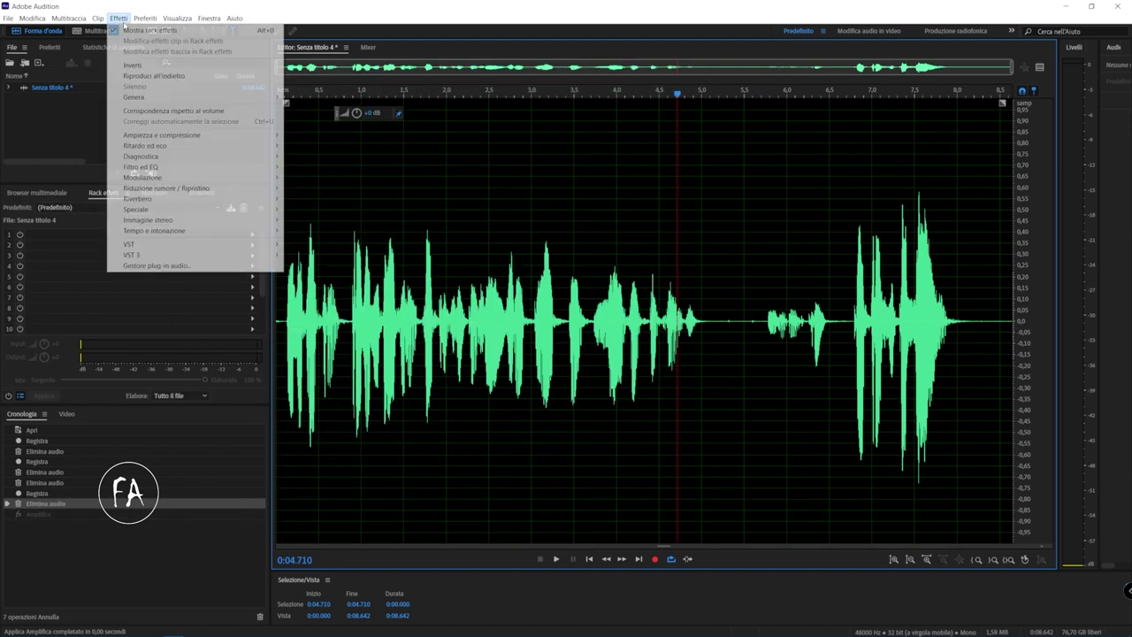
mouse_move(234, 134)
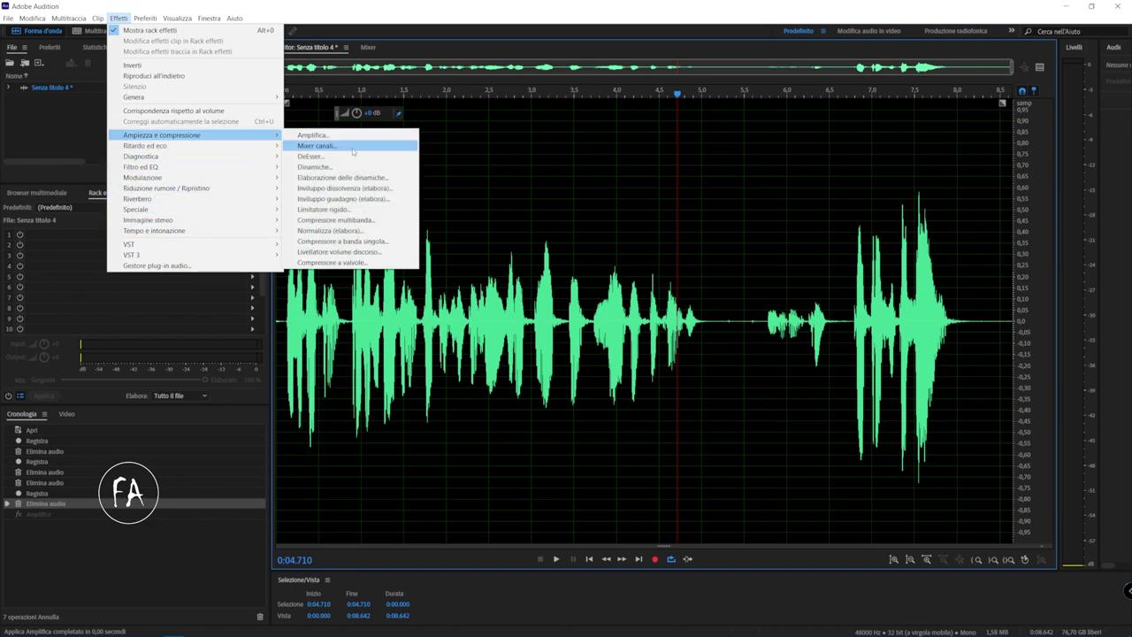
click(353, 147)
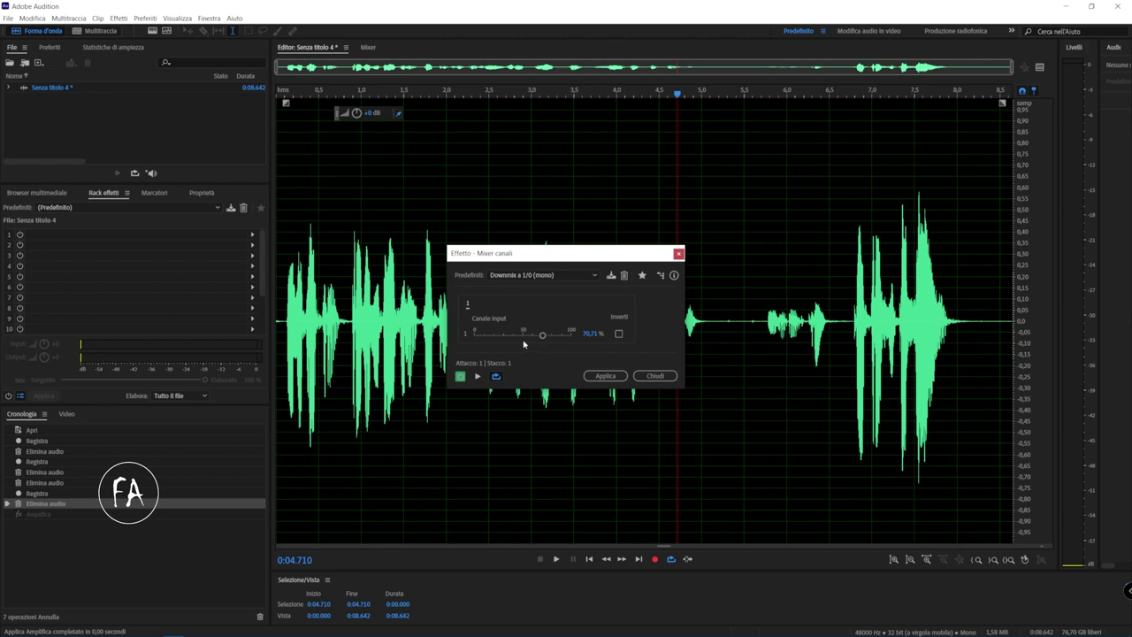
click(539, 276)
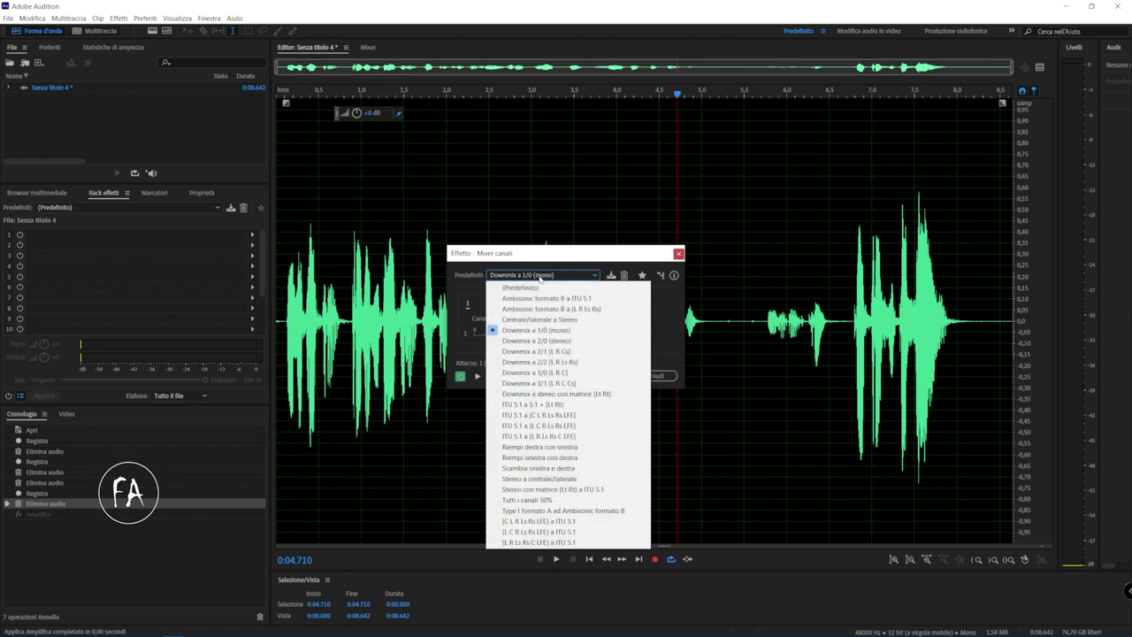
click(540, 276)
key(Escape)
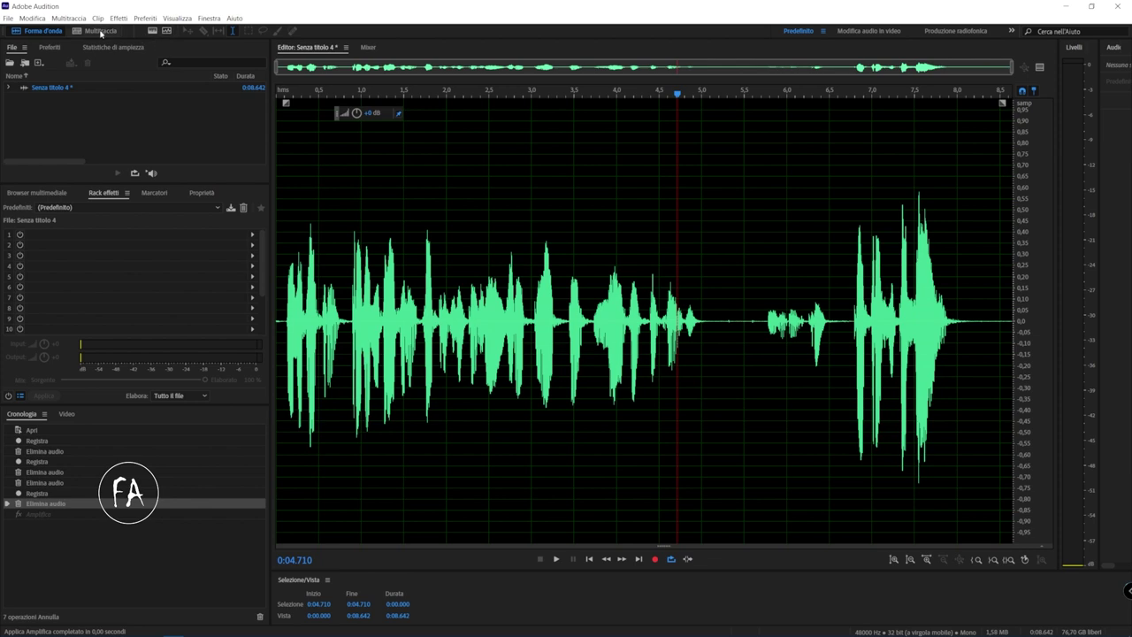
Step: Review the DeEsser effect's presets, keep (Predefinito), and close the effect without applying it
click(117, 18)
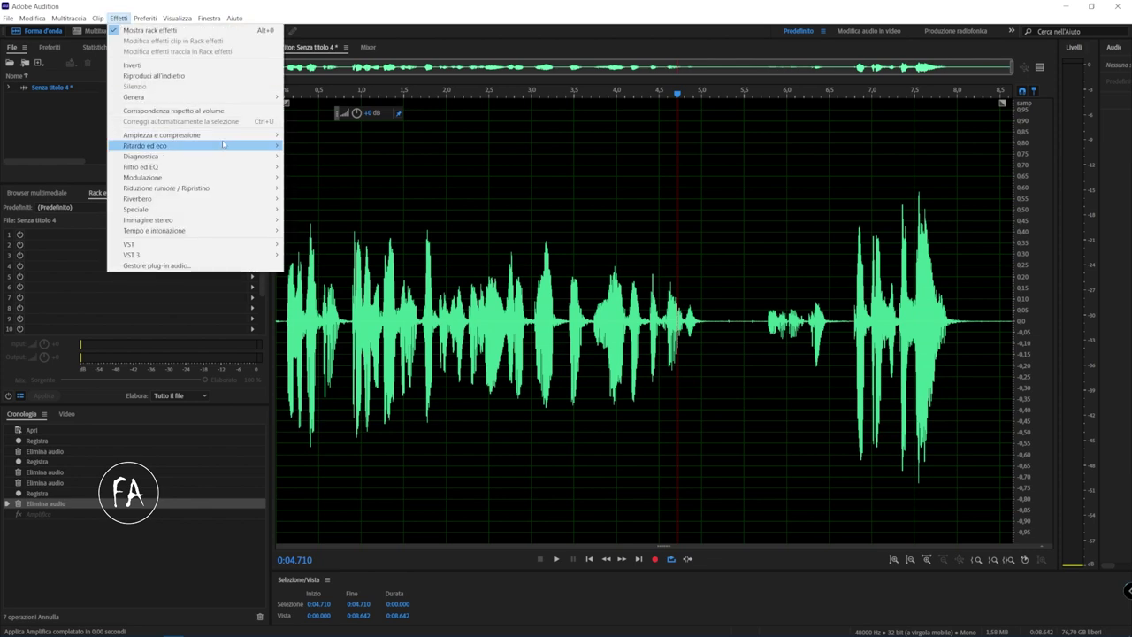
mouse_move(225, 136)
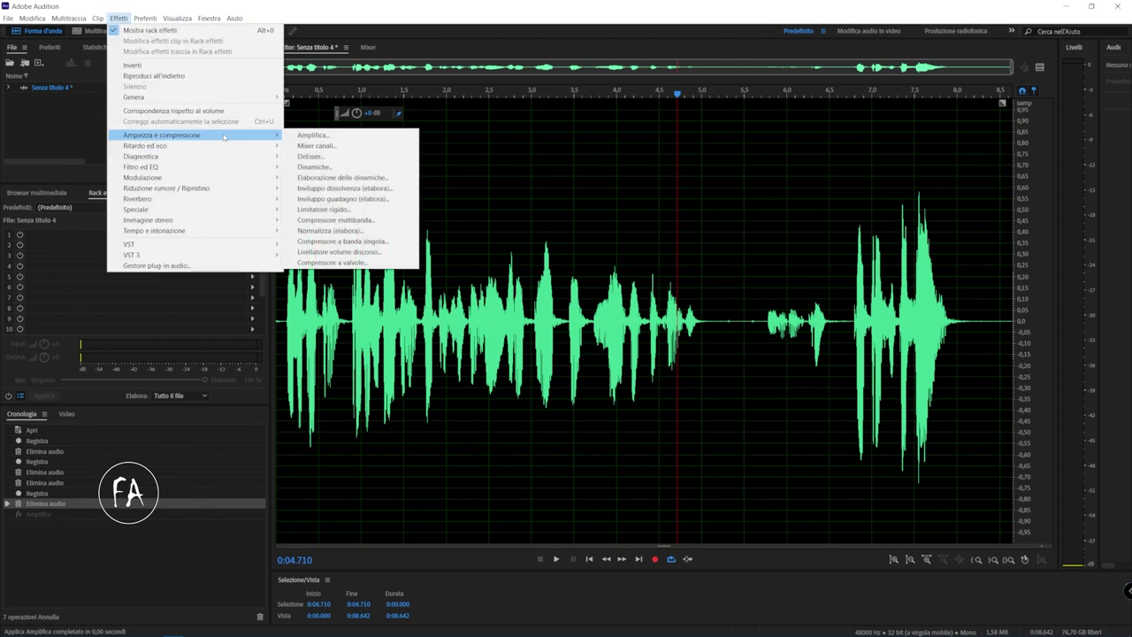
click(392, 156)
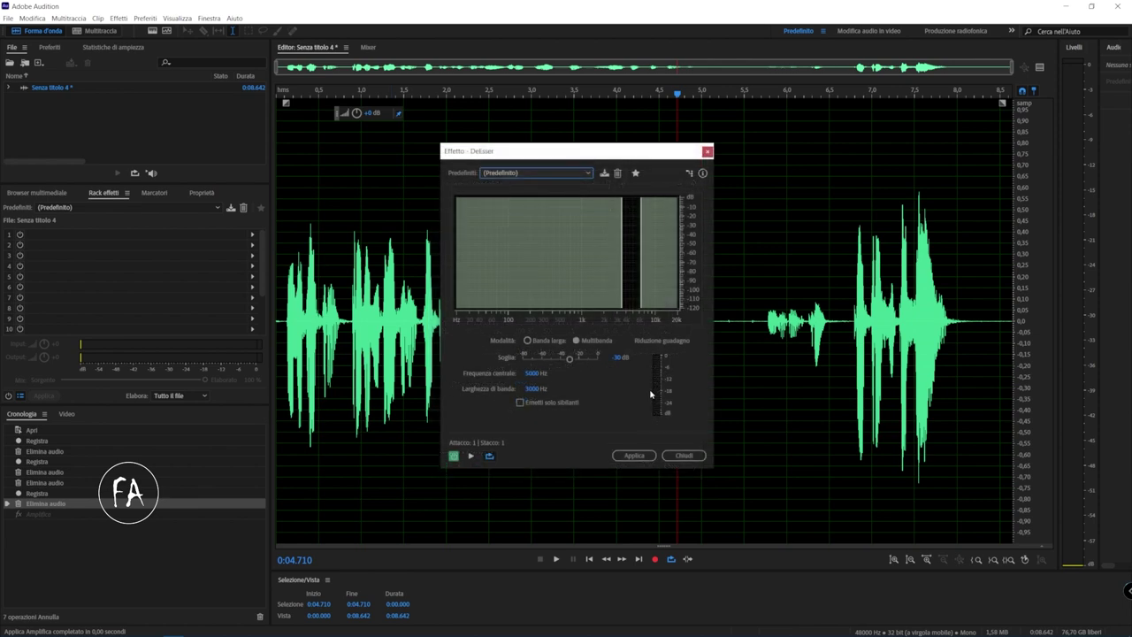
click(534, 173)
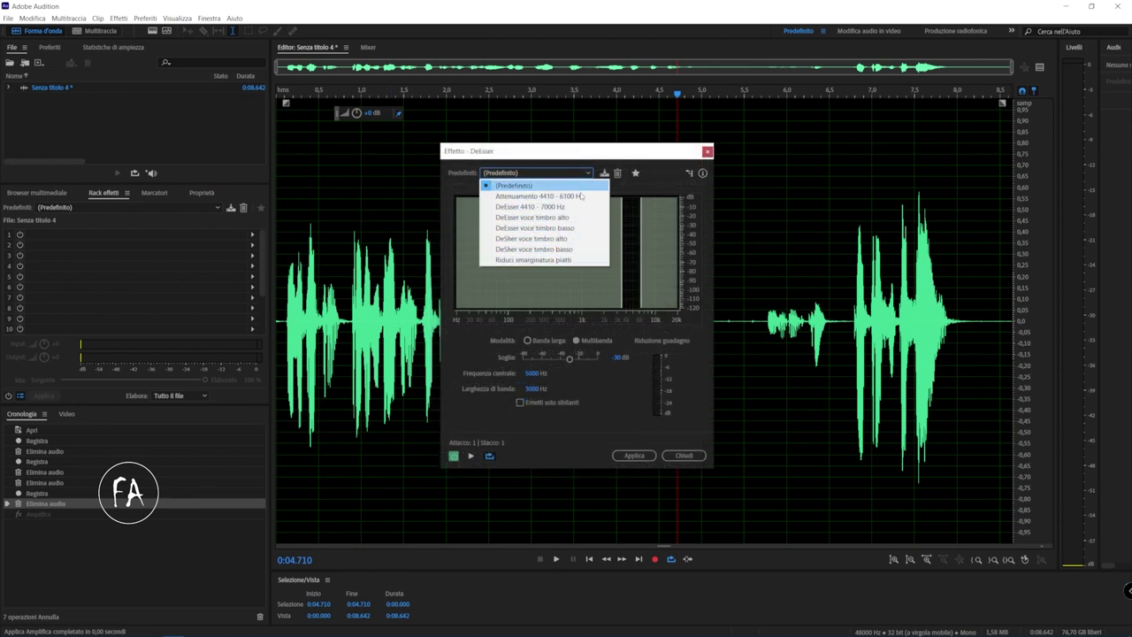
click(522, 185)
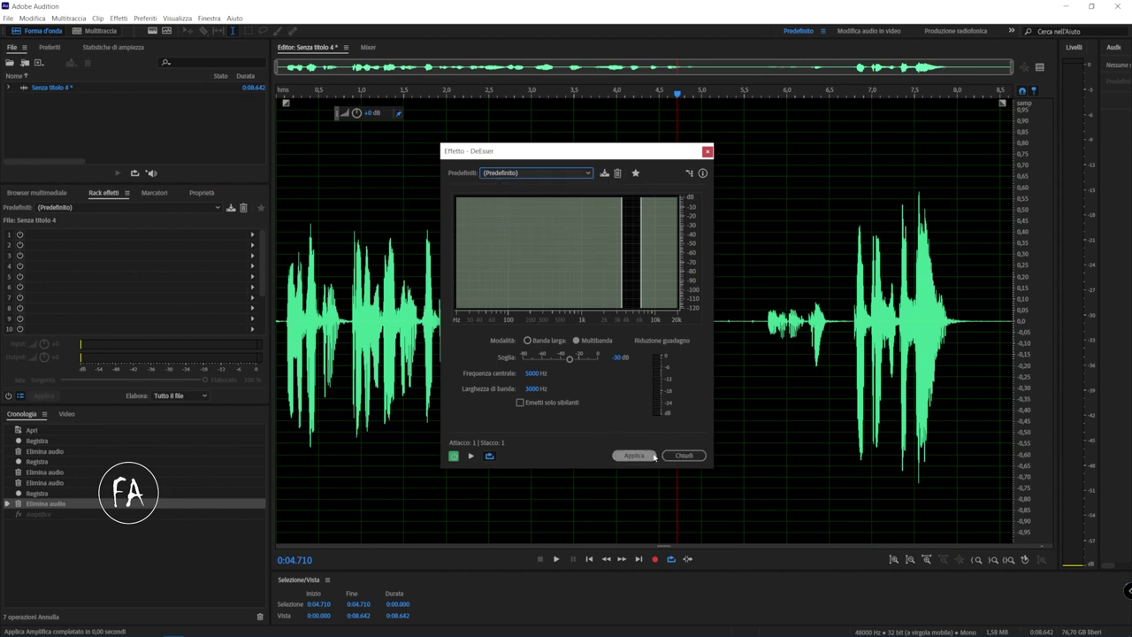
click(685, 455)
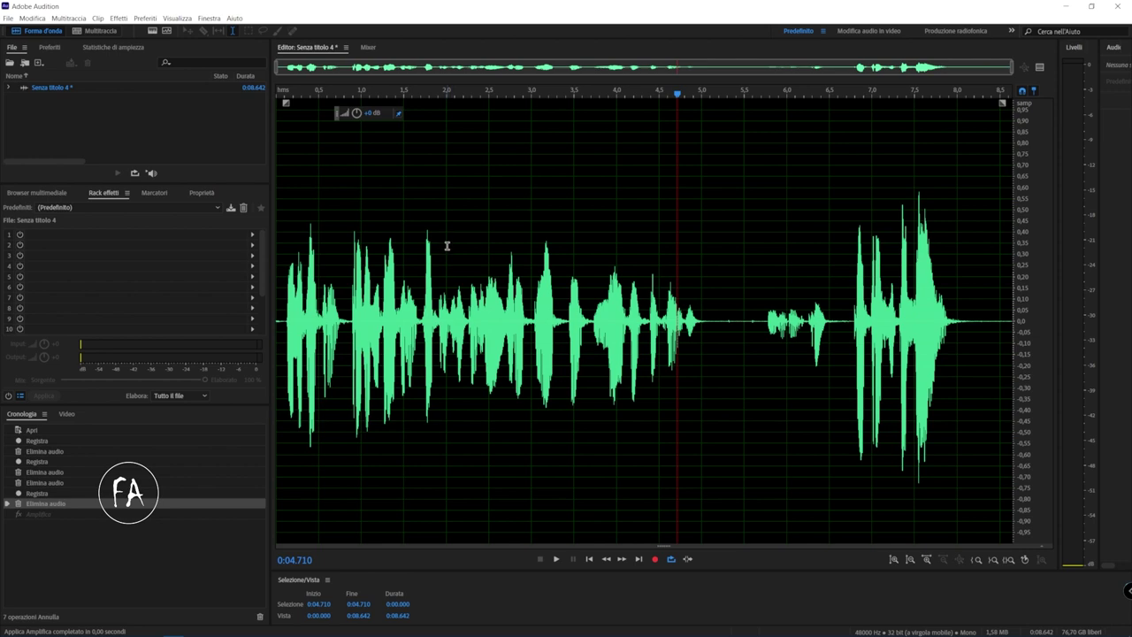
Step: Open the Dinamiche effect and preview short stretches of the recording to check the output level
click(118, 18)
mouse_move(177, 135)
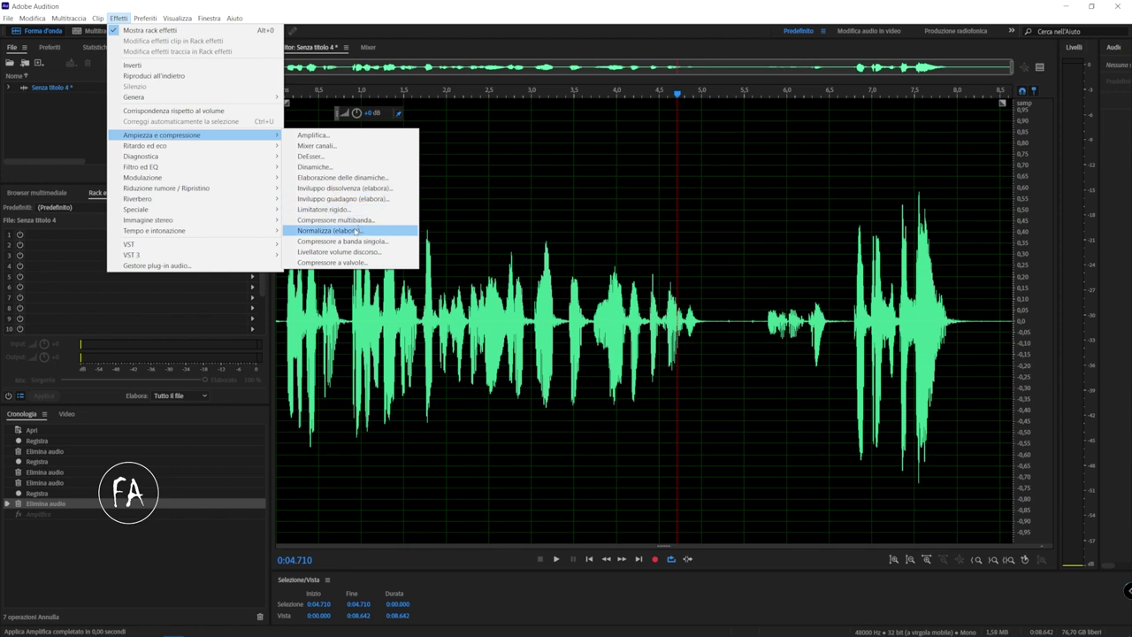
click(360, 167)
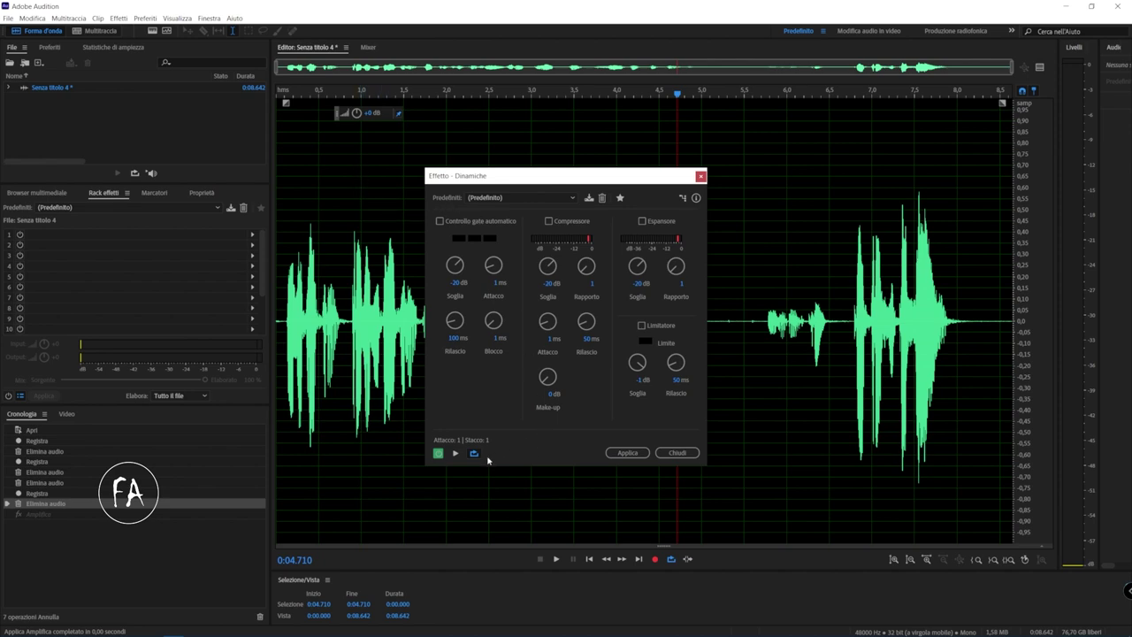
click(455, 453)
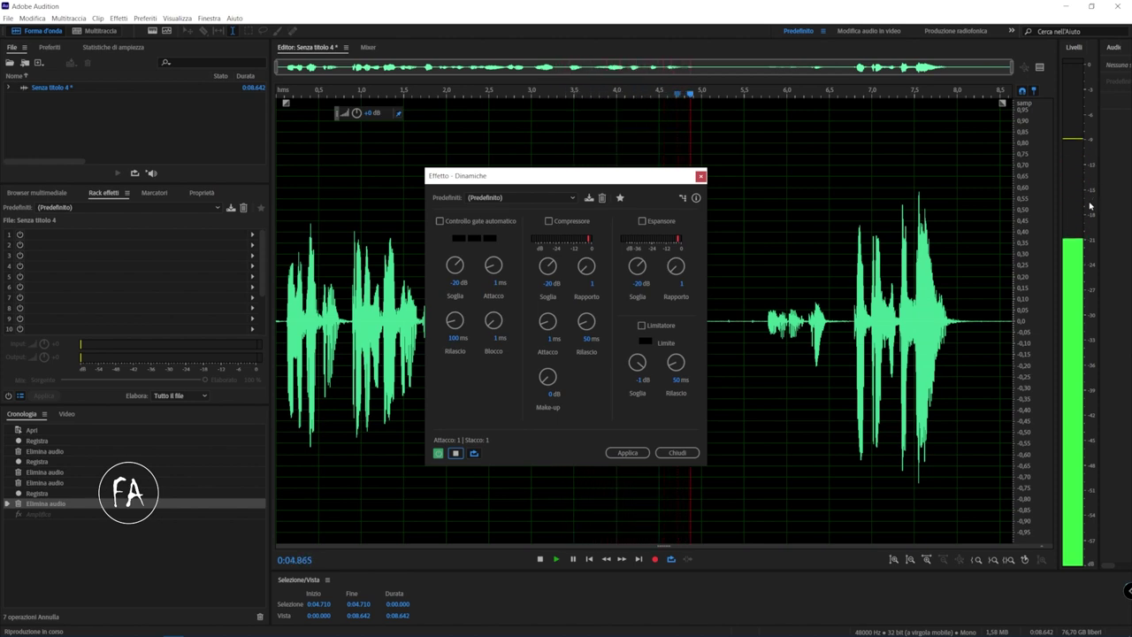
key(space)
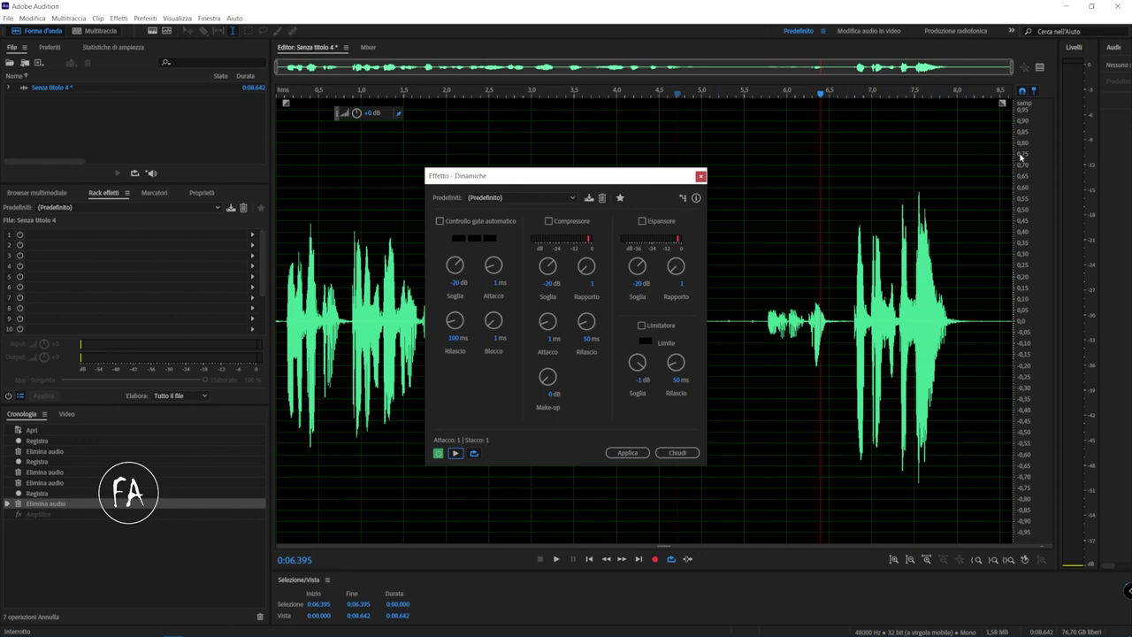
key(space)
key(space)
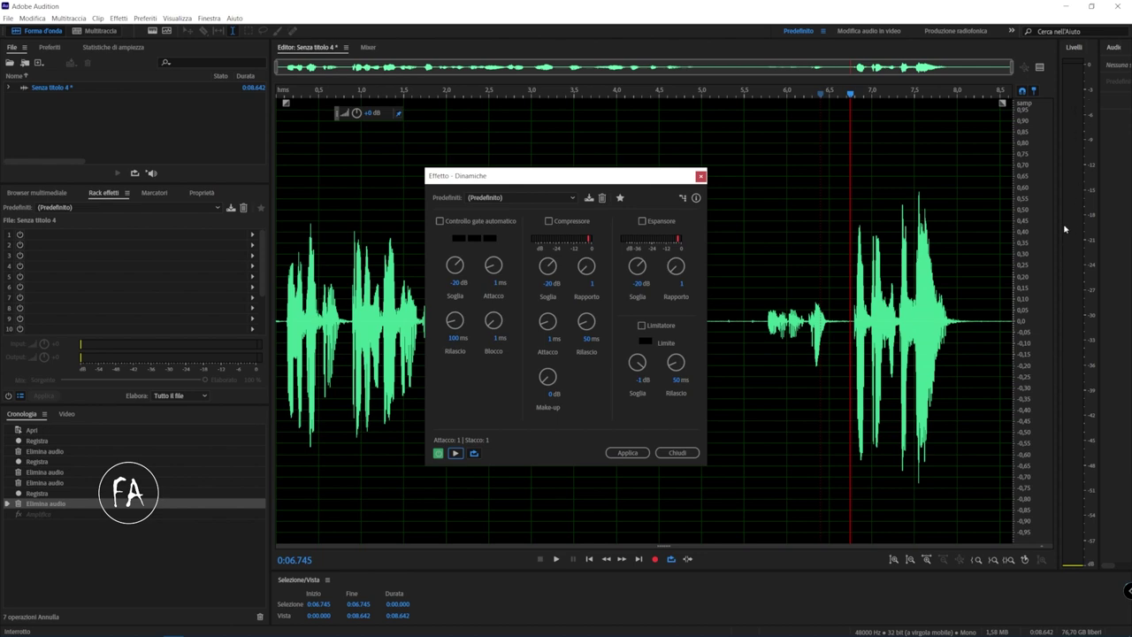
Step: Load the Compressione rigida preset in the Dinamiche effect and preview the recording with it
click(484, 198)
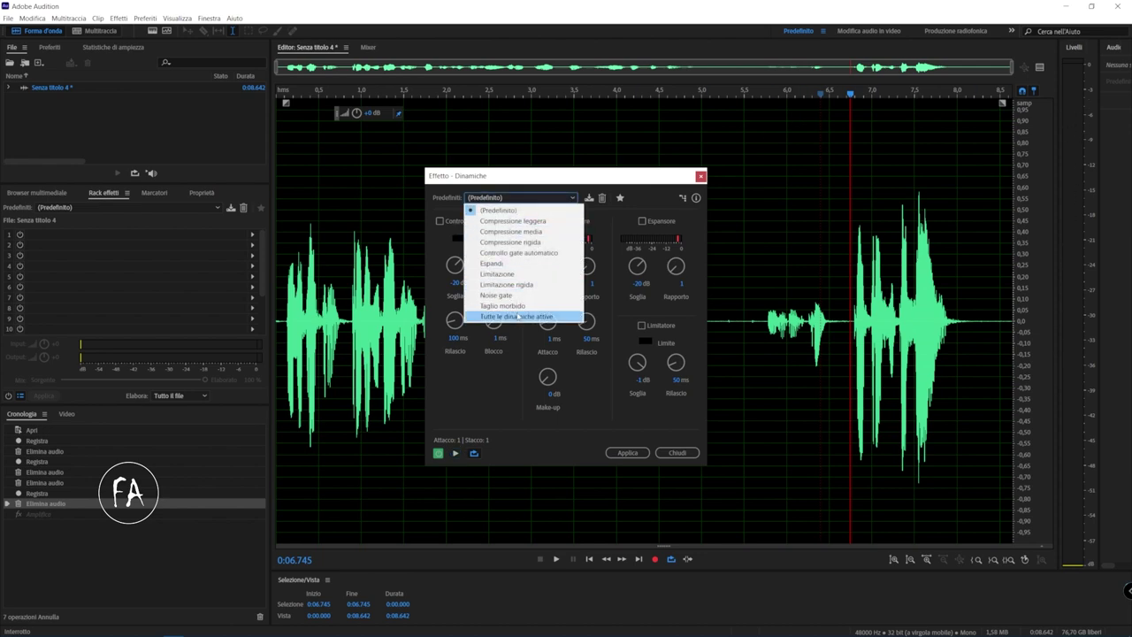
click(552, 242)
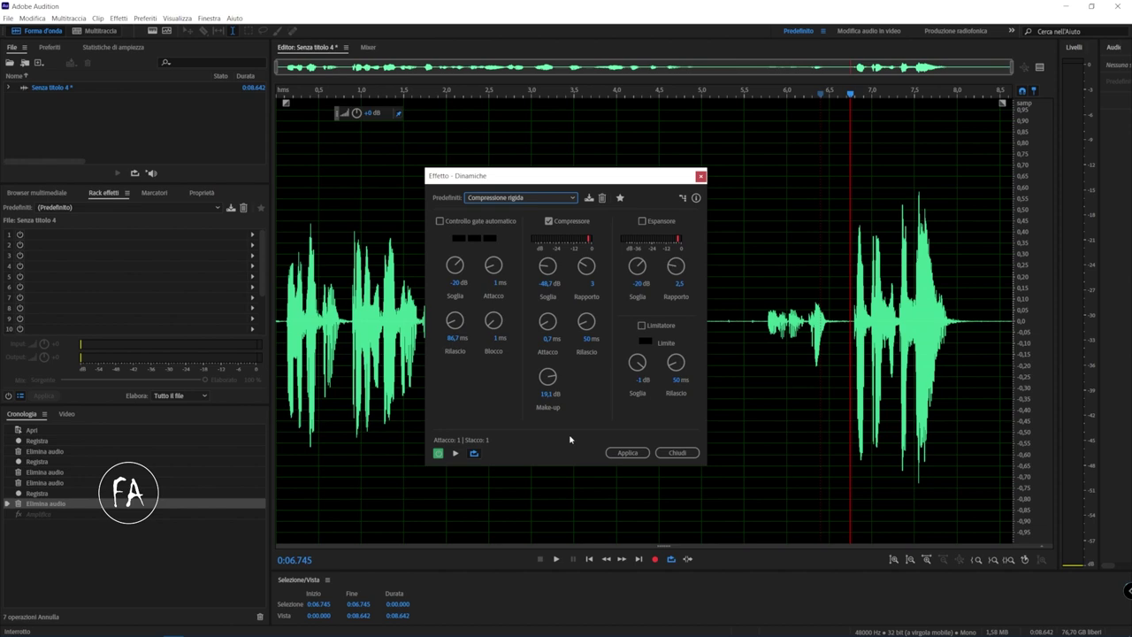
click(455, 452)
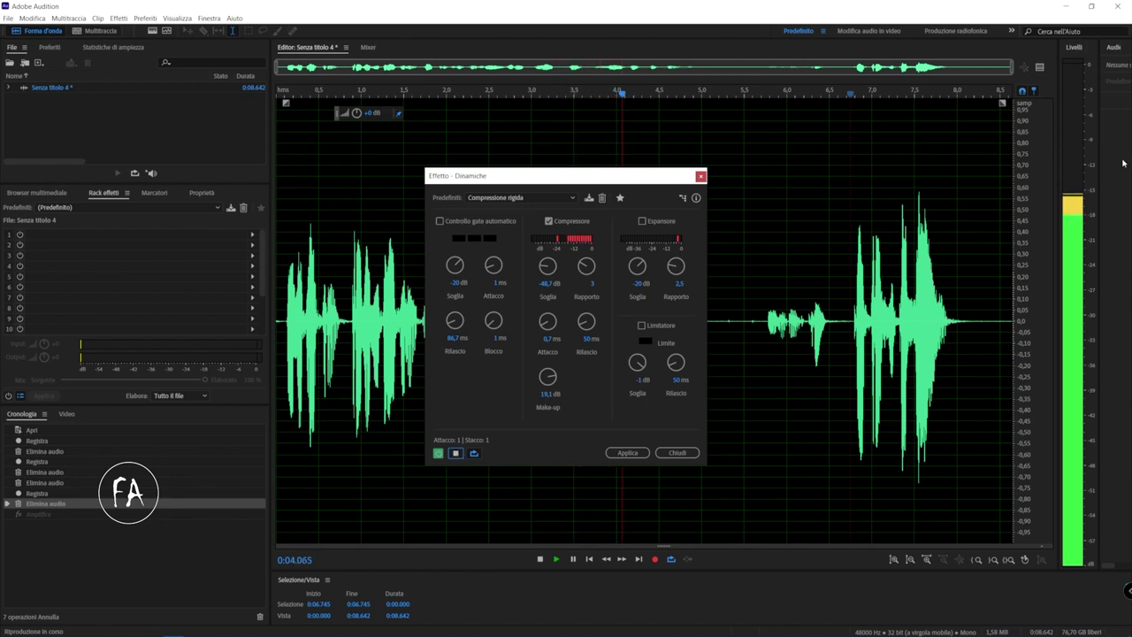
key(space)
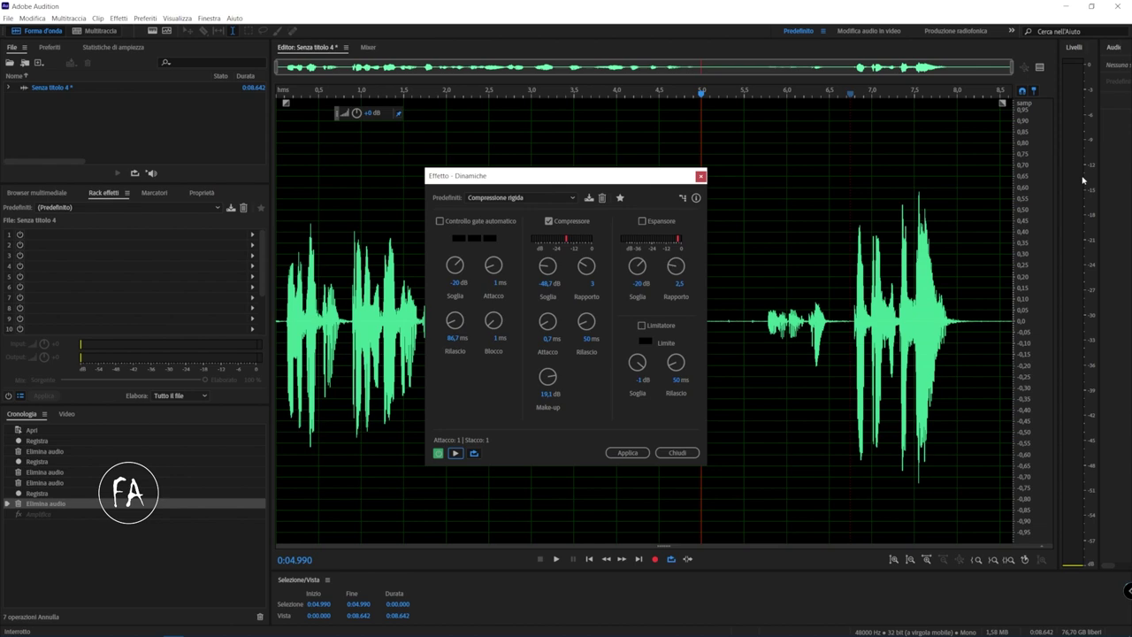
Step: Highlight the quiet passage near 6 seconds and the loud one from 7.370 to 7.818 seconds, clear the selection and preview the compressed recording
drag(766, 322, 817, 306)
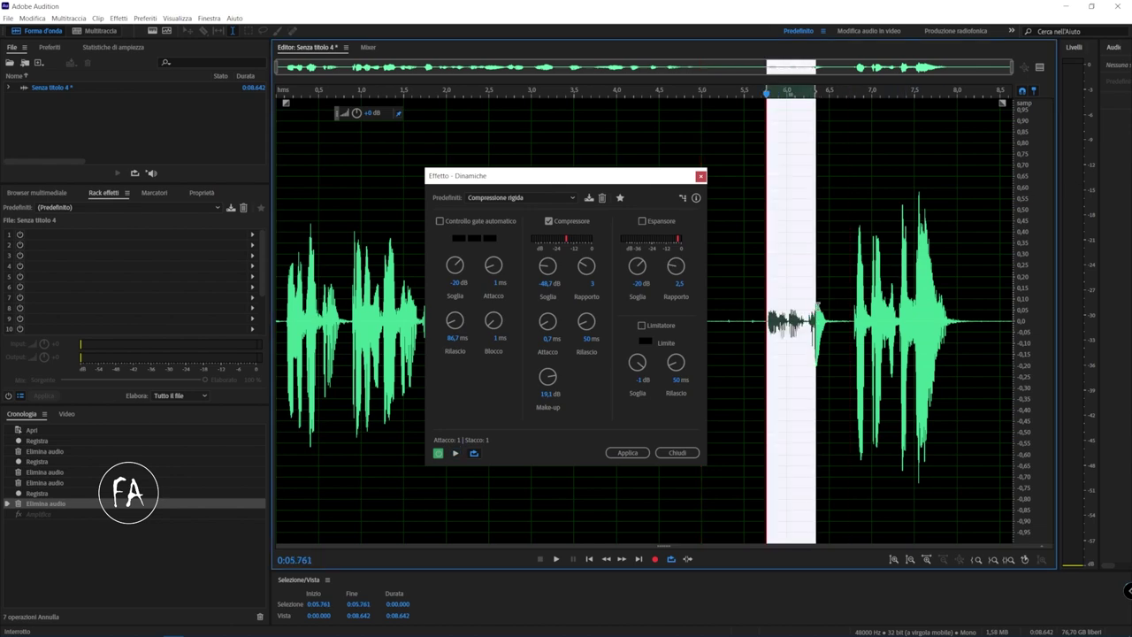
drag(903, 203, 942, 220)
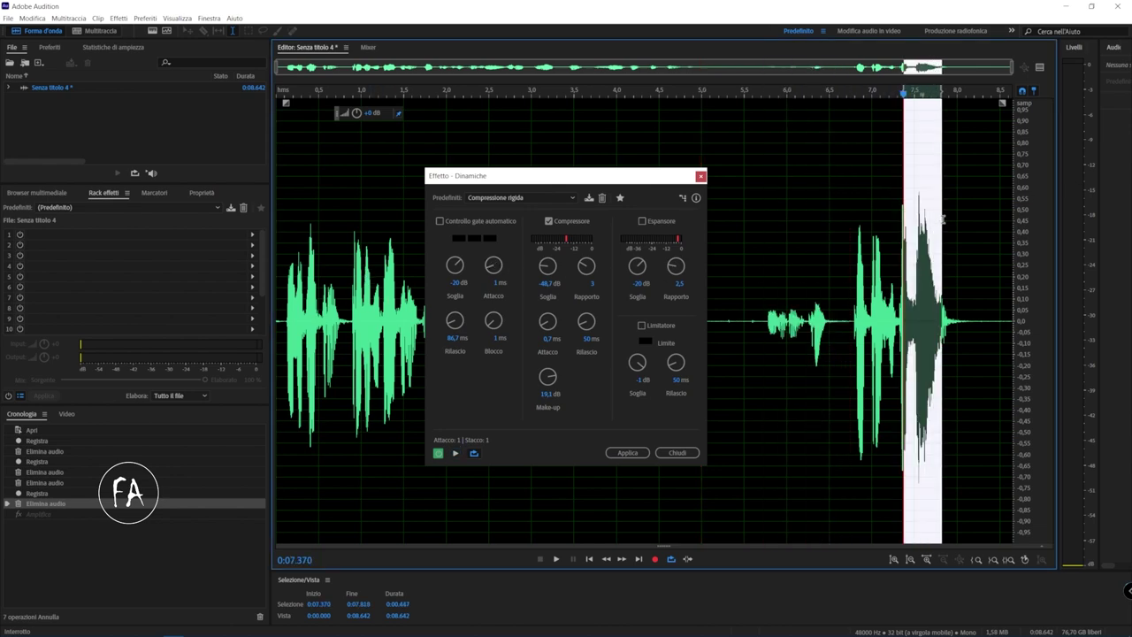
click(755, 301)
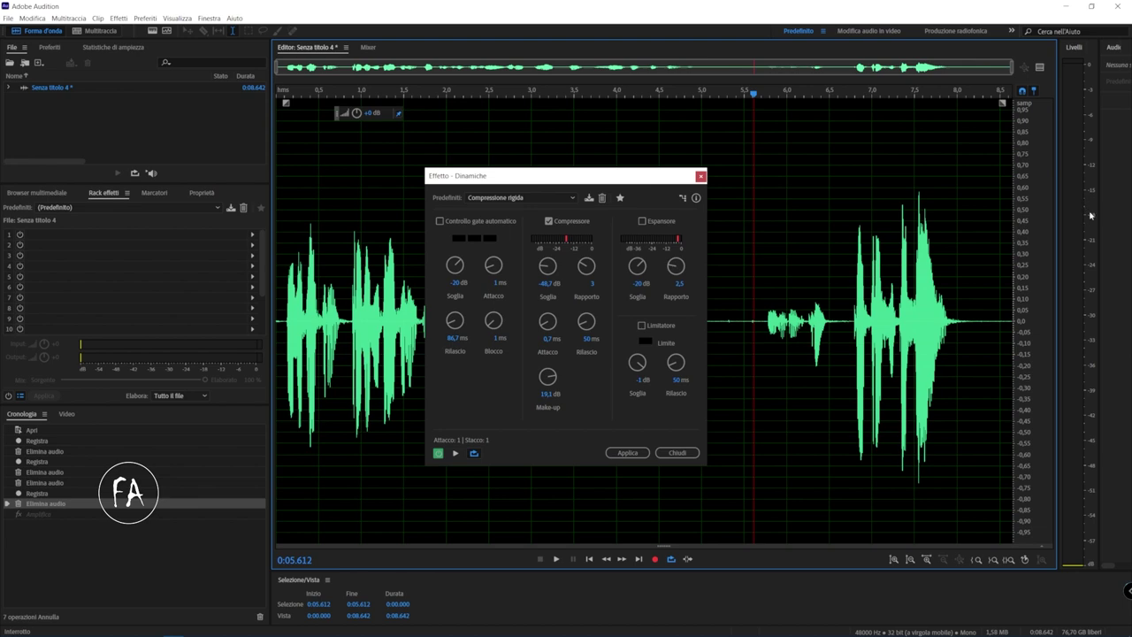
key(space)
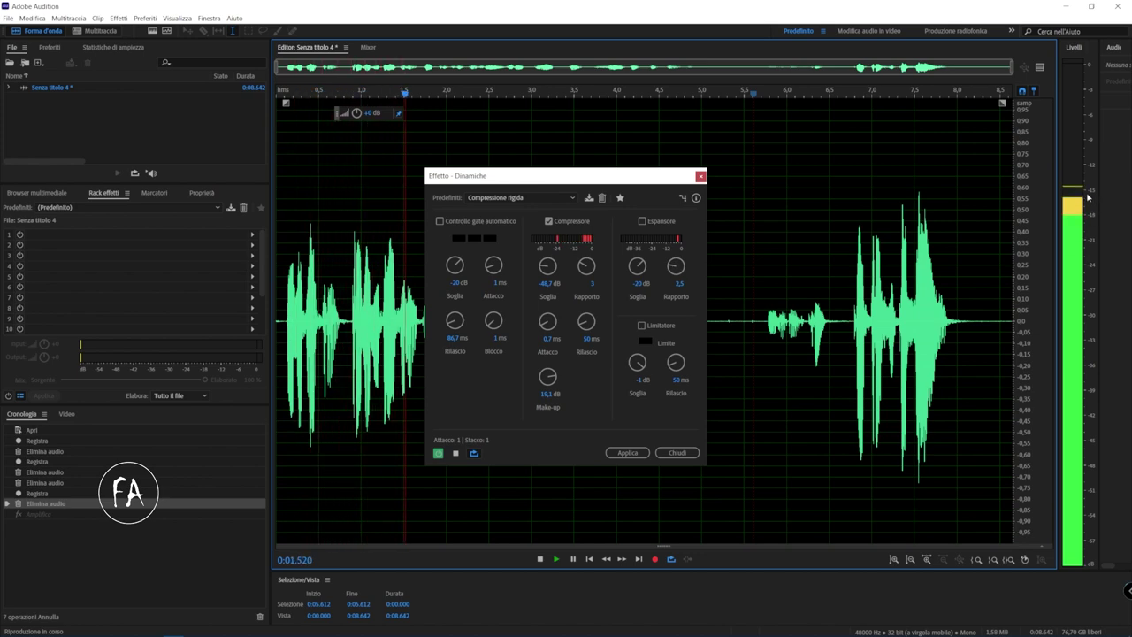
key(space)
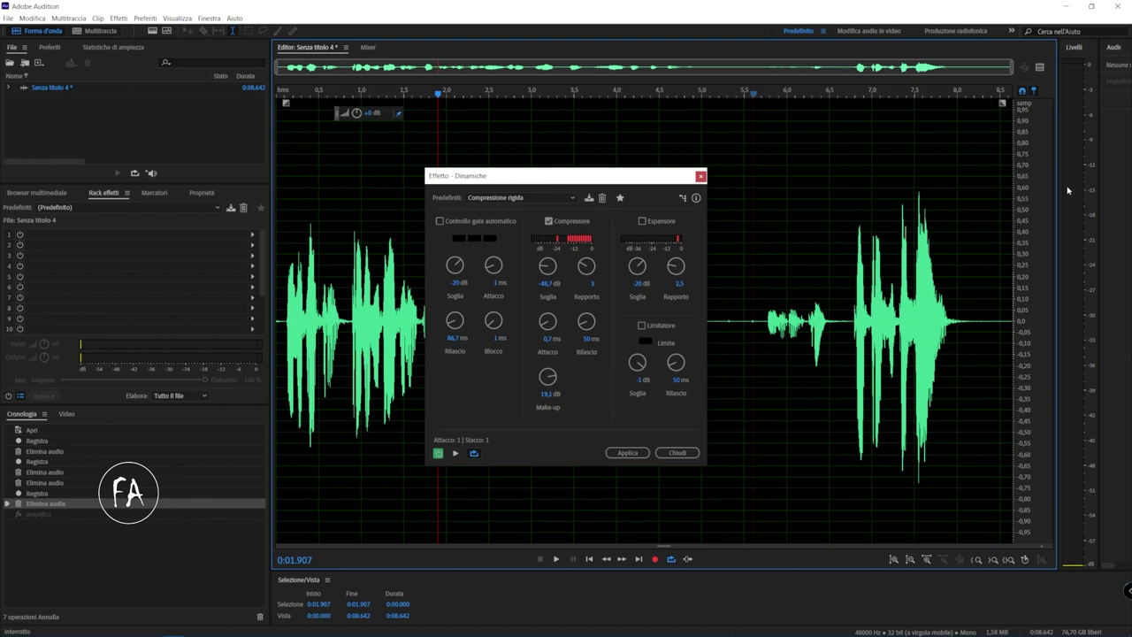
Step: Load the Compressione leggera preset in Dinamiche, and switch off its Compressore section
click(531, 197)
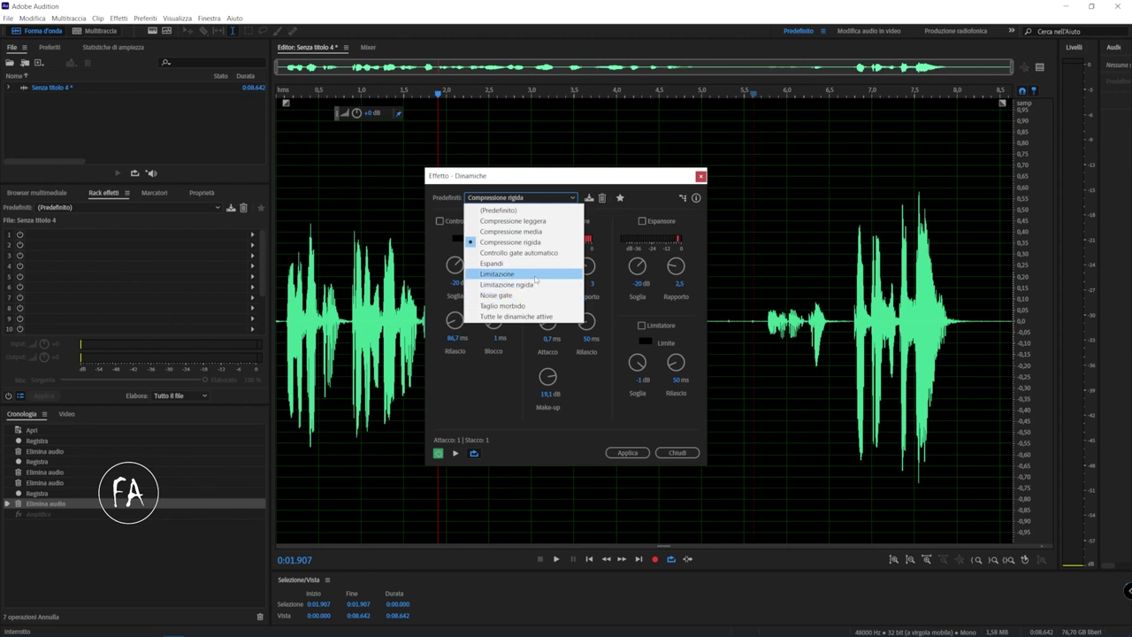
click(556, 221)
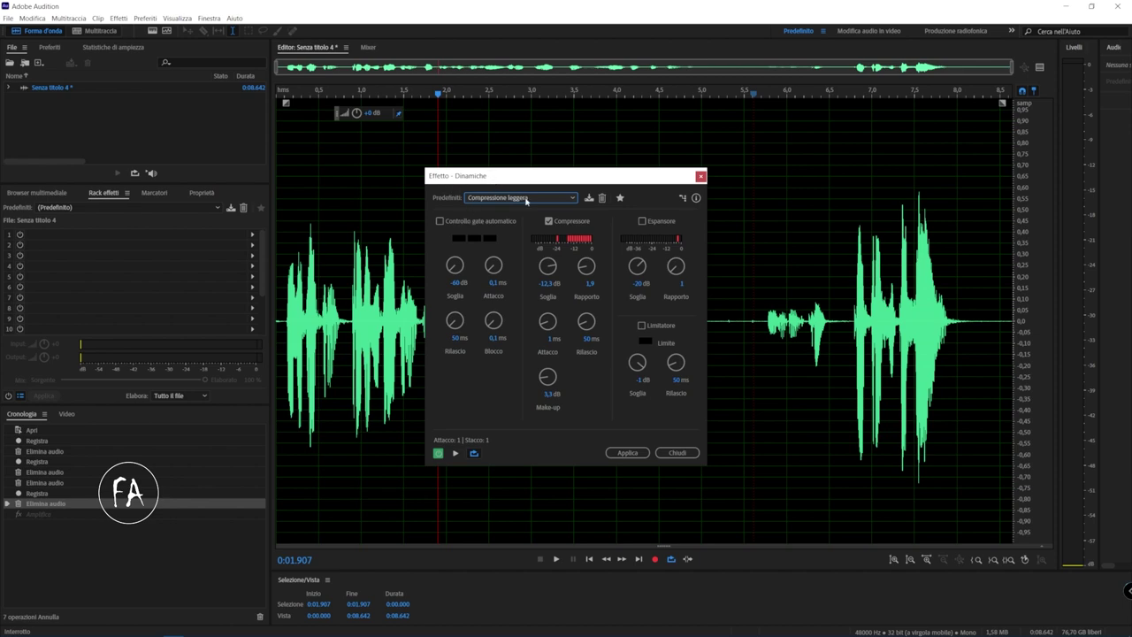
click(567, 223)
click(566, 223)
click(559, 223)
click(511, 225)
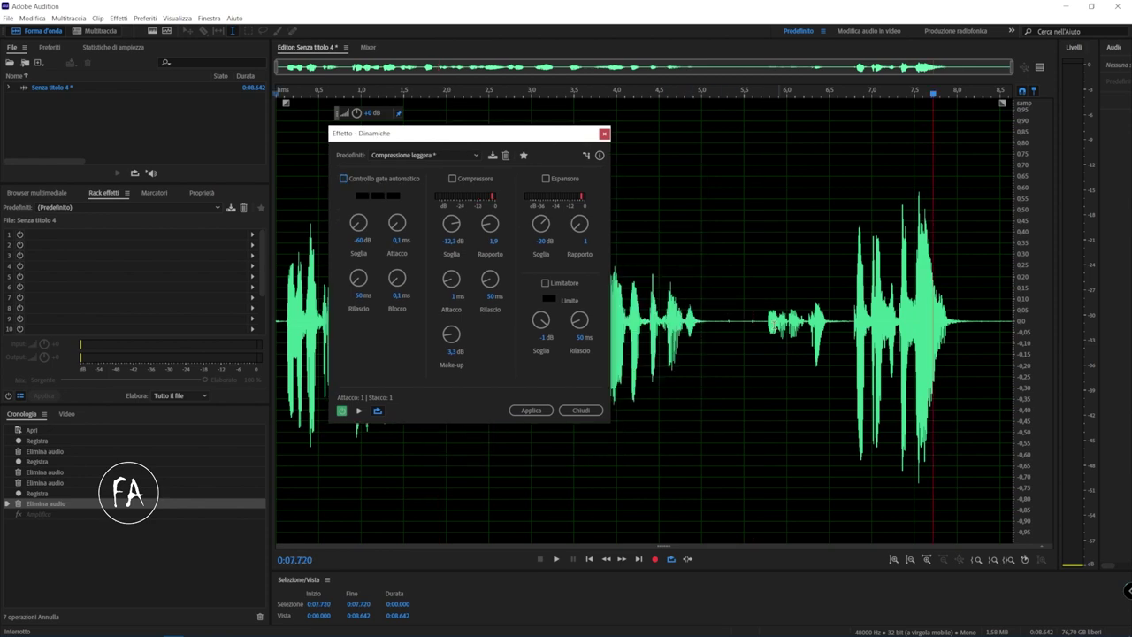
Step: Preview the background noise without gating by looping selections around the silent pause from about 5.0 to 5.6 seconds
drag(621, 319, 830, 318)
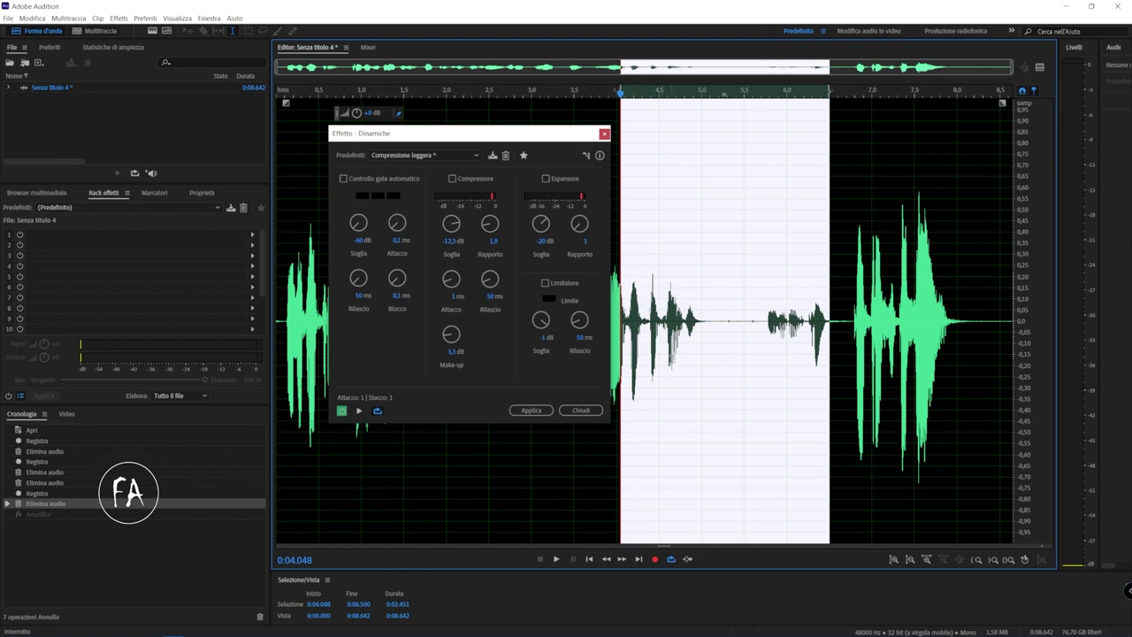
key(space)
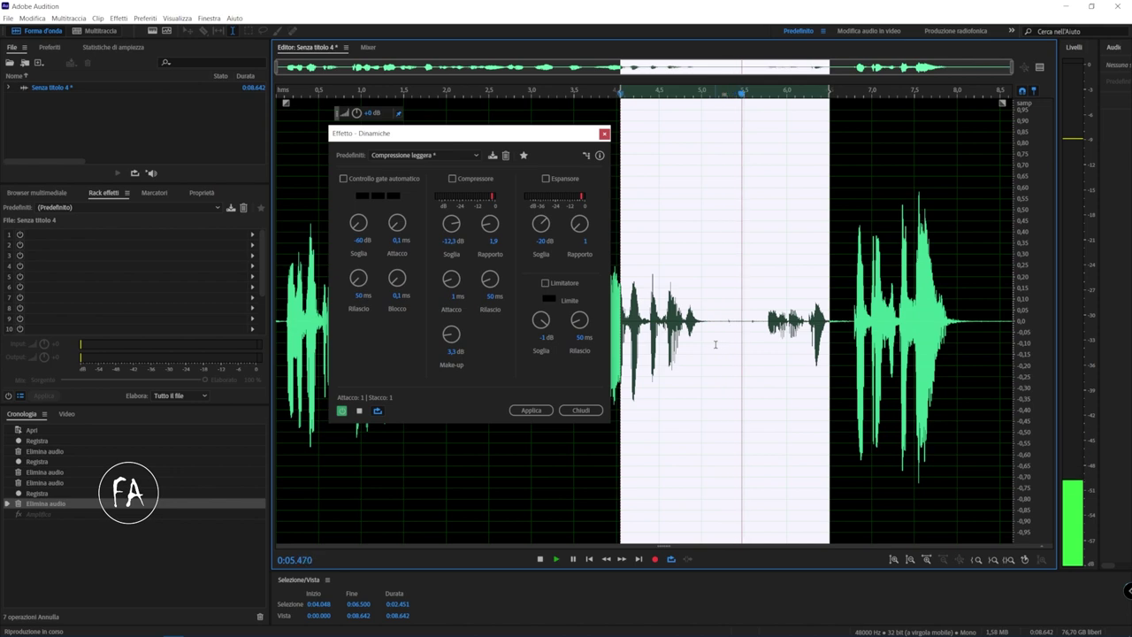
drag(694, 327, 759, 329)
key(space)
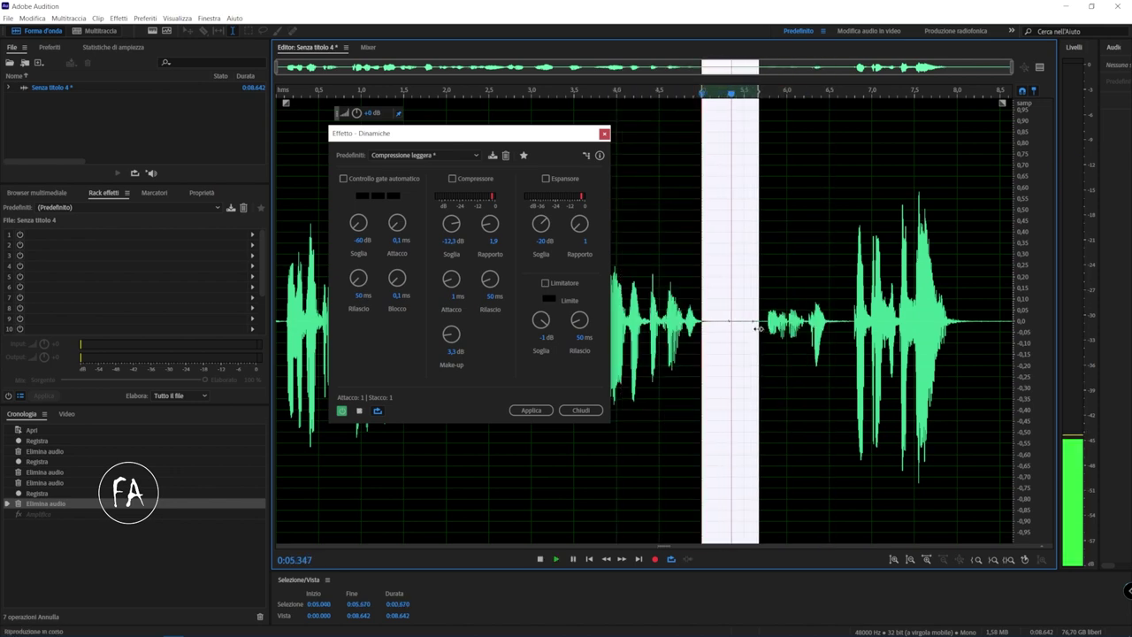
drag(704, 300, 750, 279)
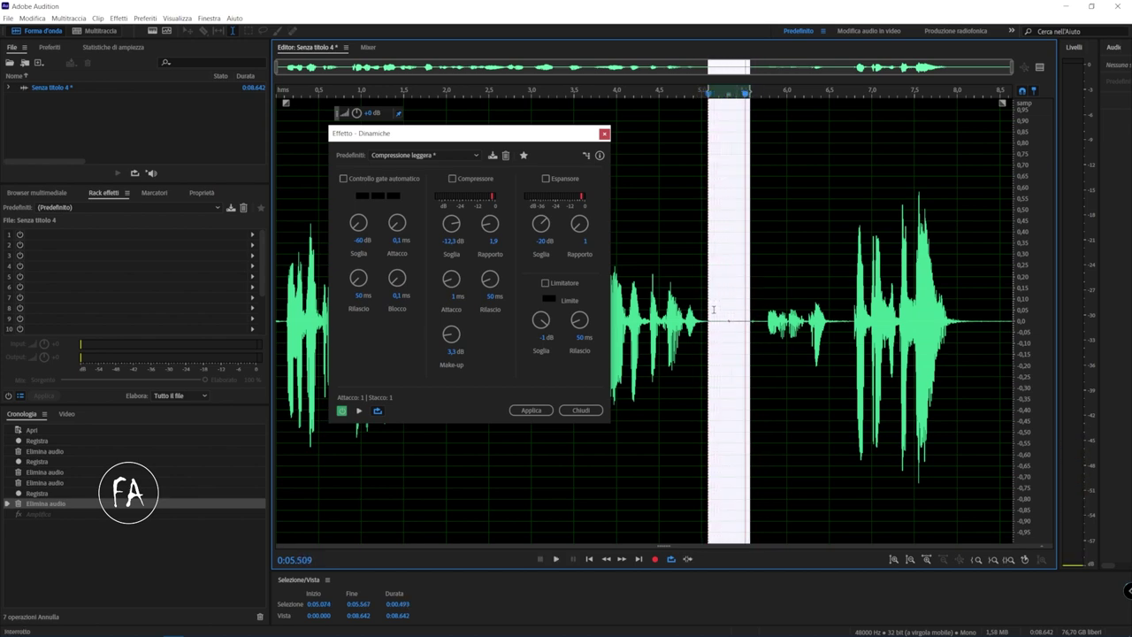
Step: Enable Controllo gate automatico and set its threshold to -34.6 dB while looping the pause from 5.000 to 5.567 seconds
click(344, 177)
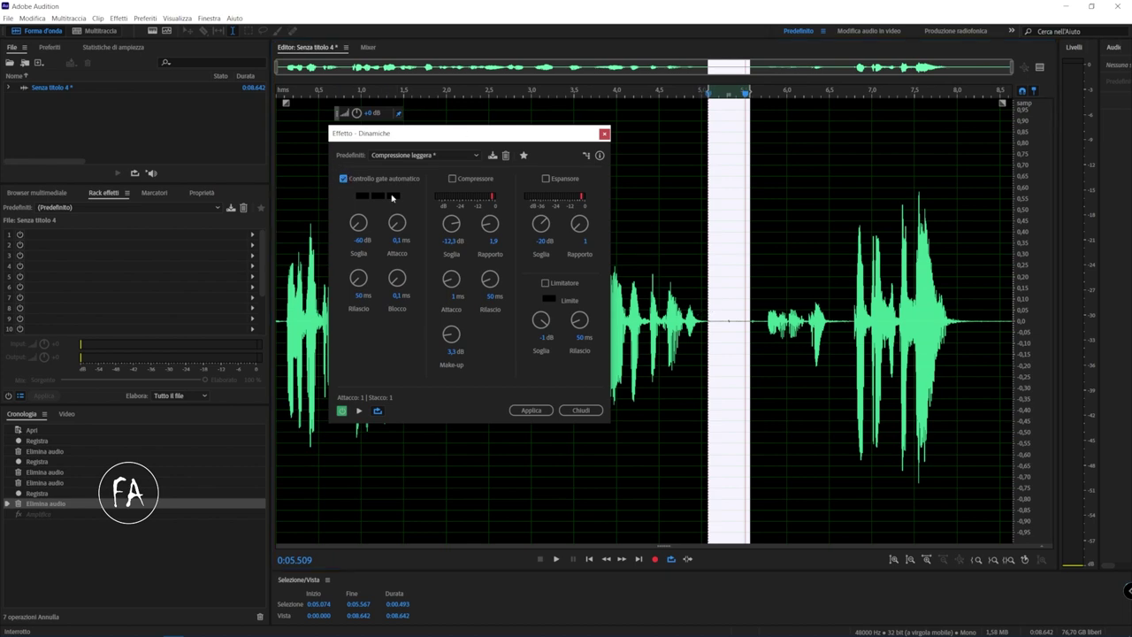
key(space)
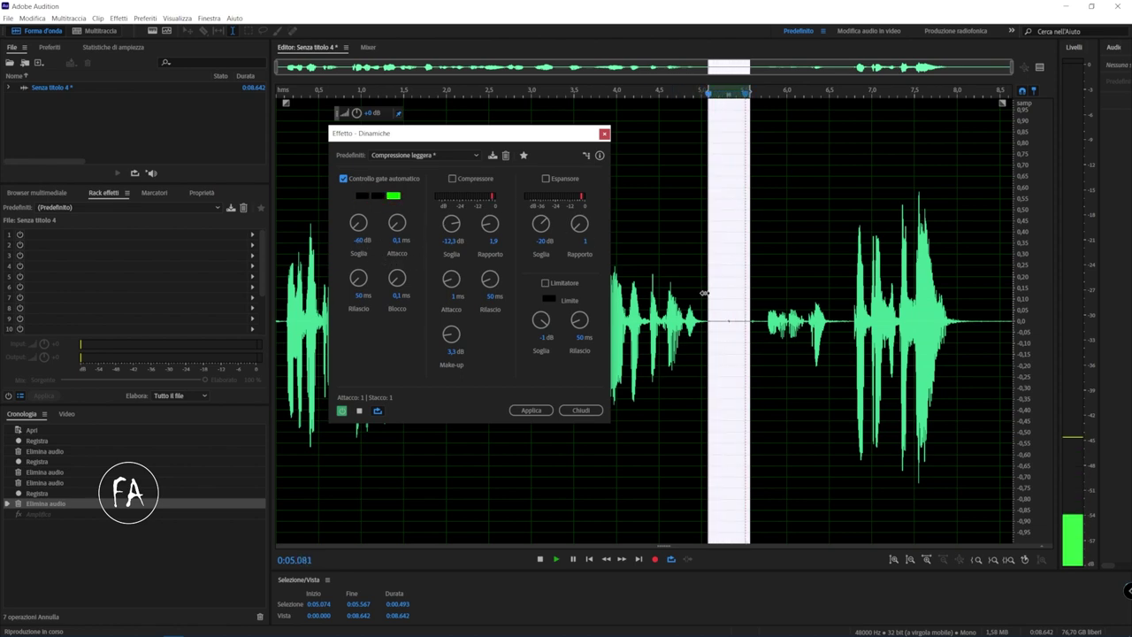
drag(708, 266, 702, 266)
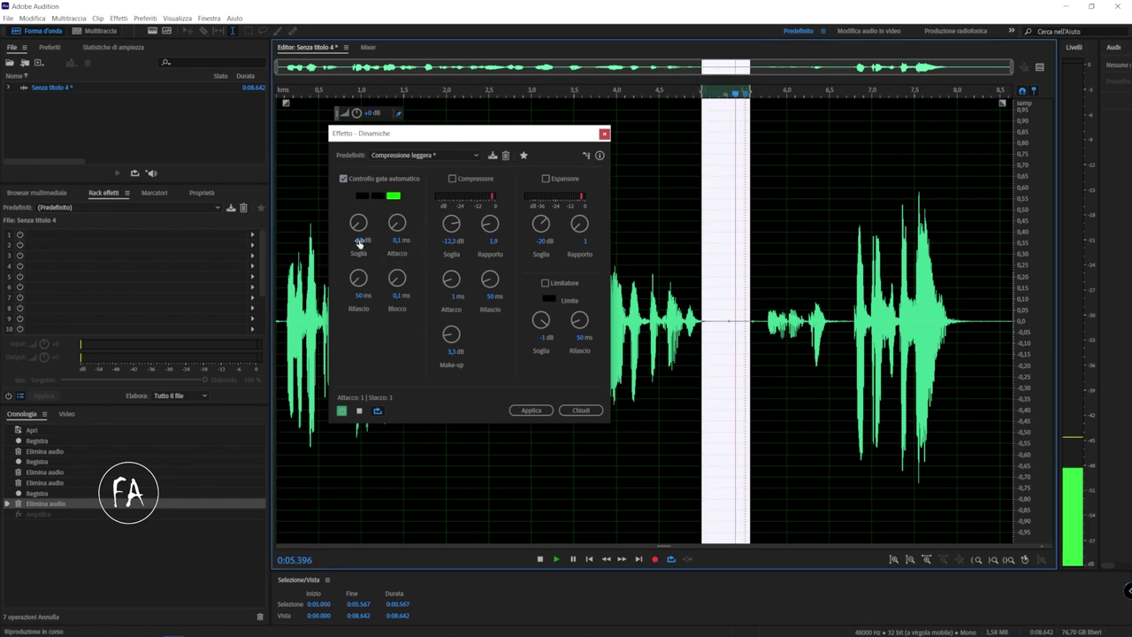
drag(363, 241, 477, 247)
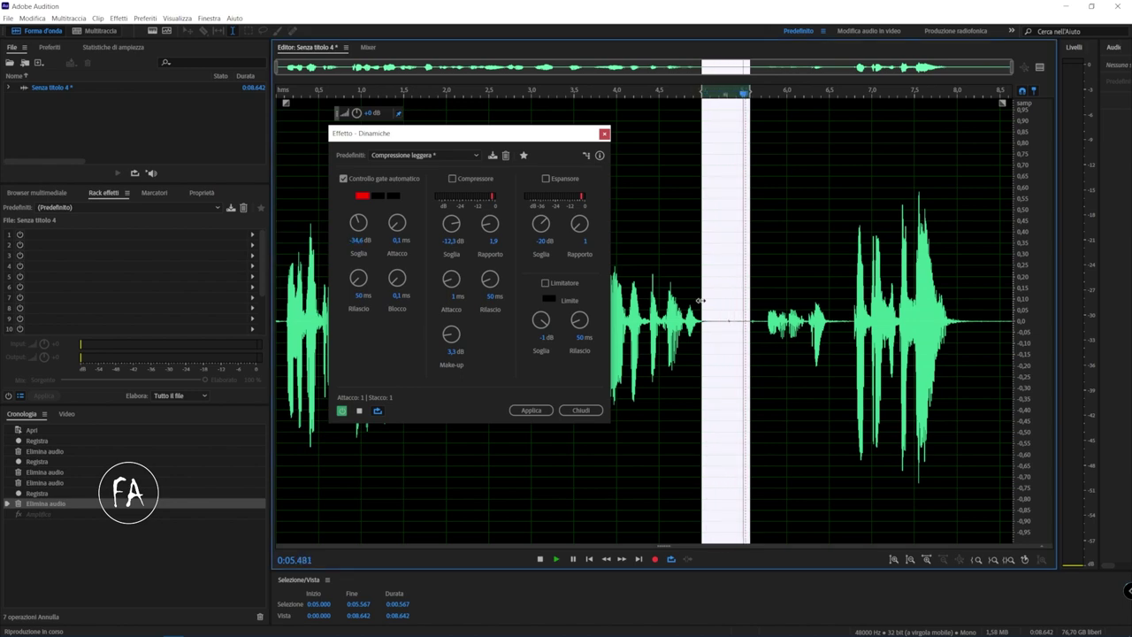
Step: Preview the gated audio from the start to 5.567 seconds, and extend the selection to the whole clip
drag(699, 300, 212, 308)
key(space)
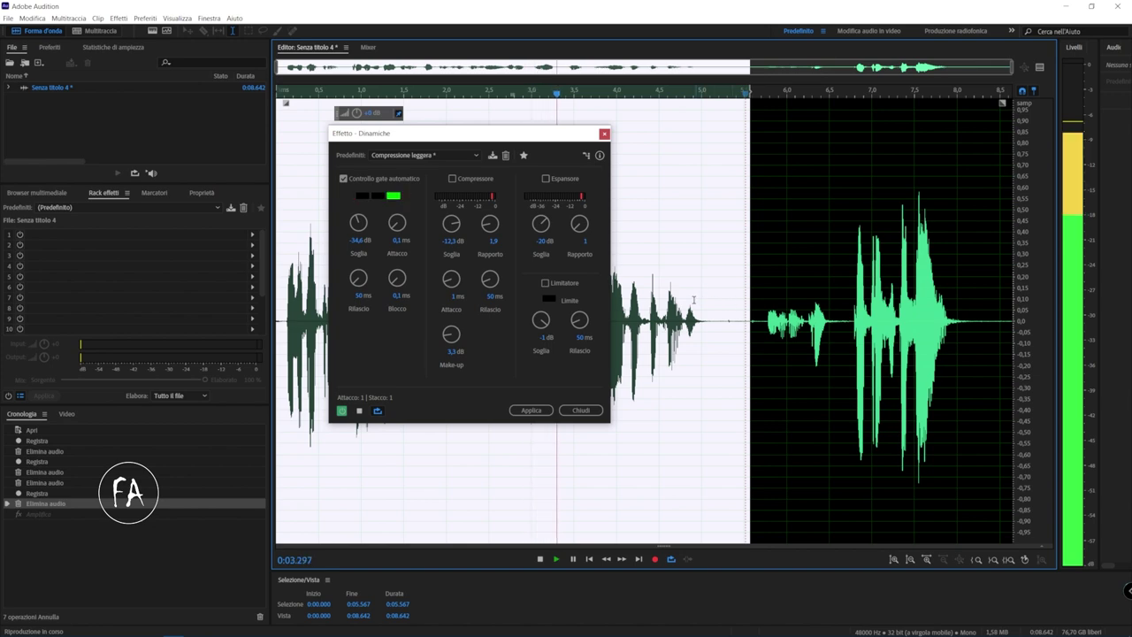
key(ctrl+a)
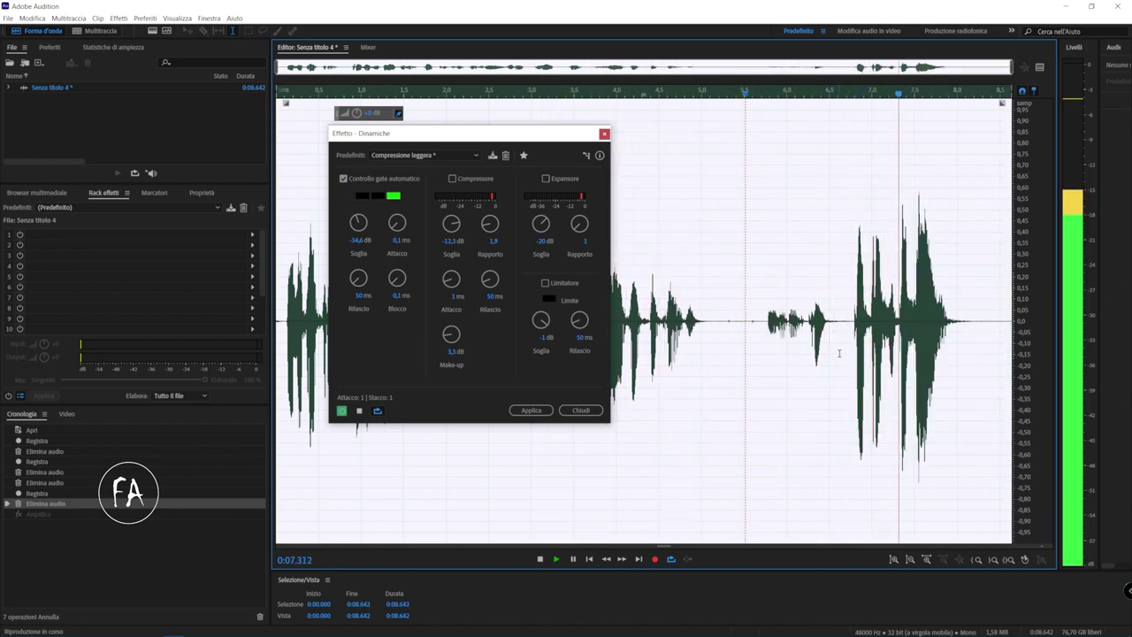
key(space)
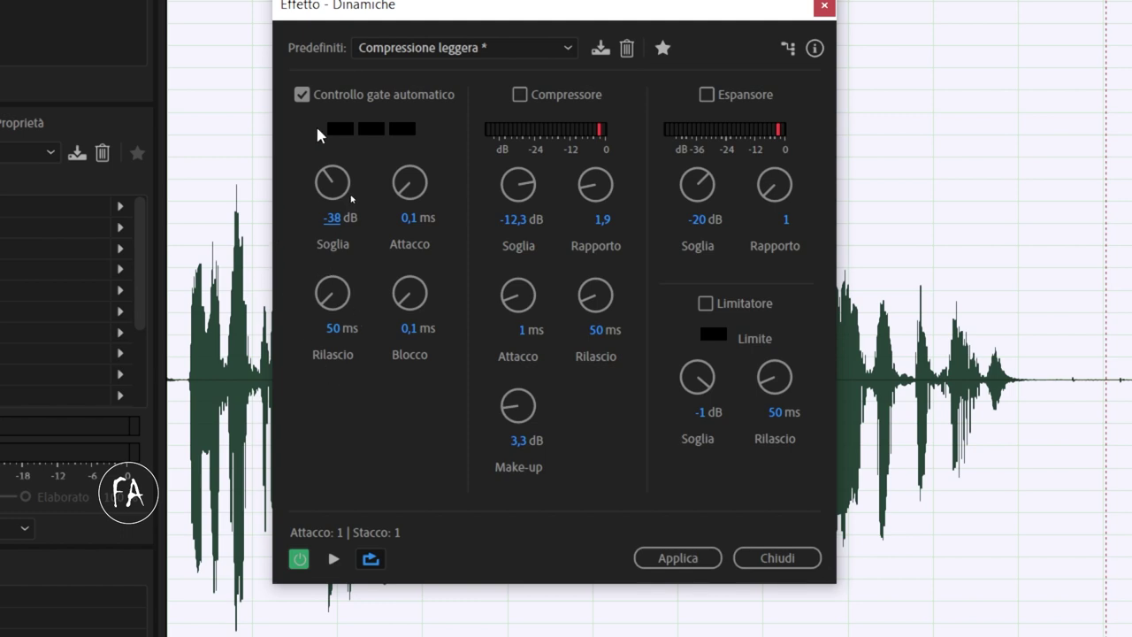
Step: Switch off the automatic gate, enable the Espansore and Limitatore sections, and close Dinamiche without applying it
click(427, 97)
click(730, 97)
click(731, 101)
click(574, 102)
click(608, 92)
click(730, 96)
click(754, 313)
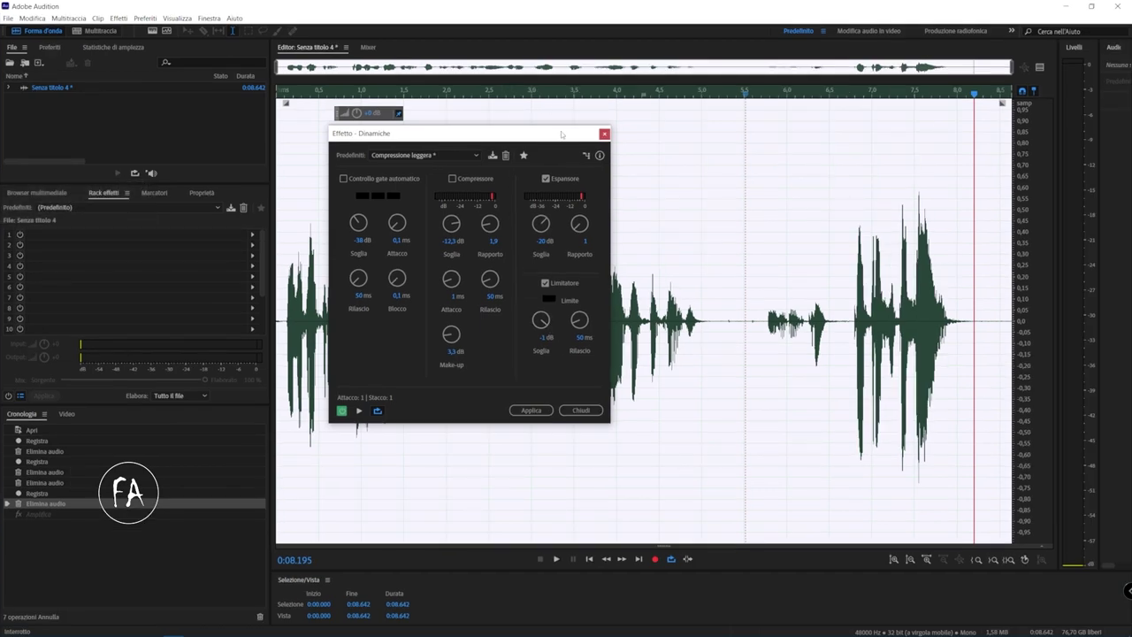
click(604, 135)
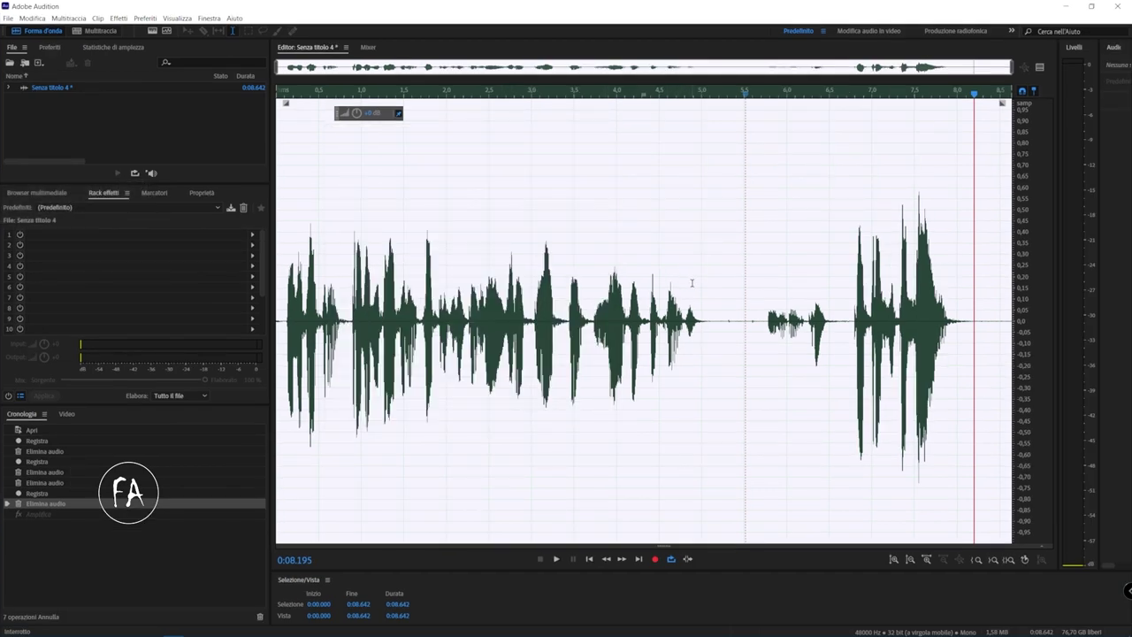
Step: Open the Elaborazione delle dinamiche effect to examine its dynamics graph, and close it without applying
click(117, 17)
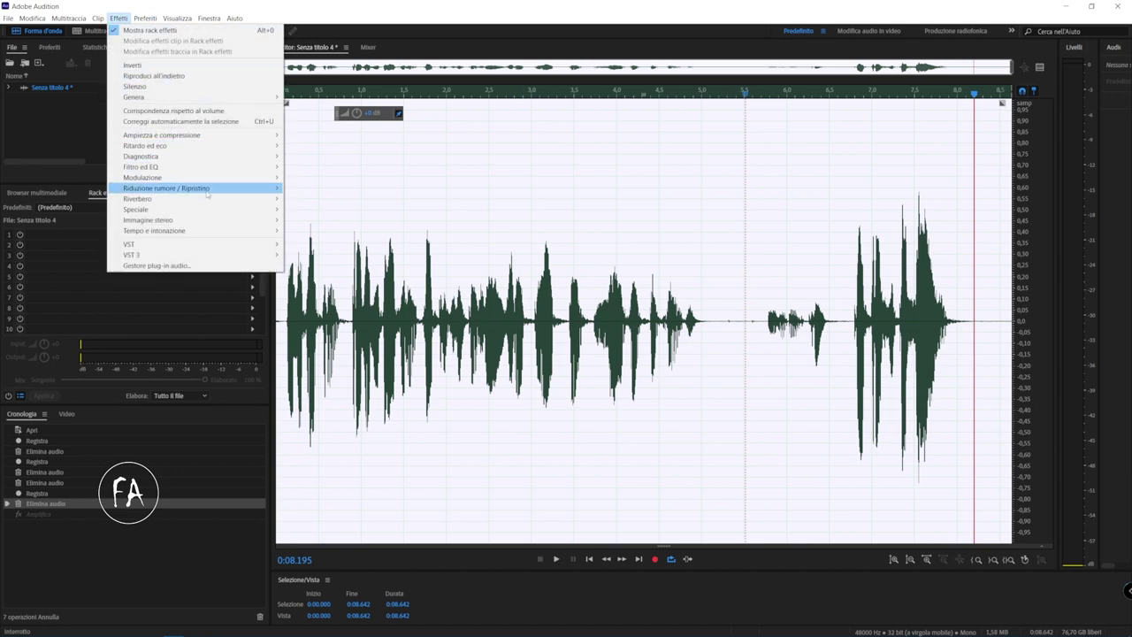
mouse_move(227, 135)
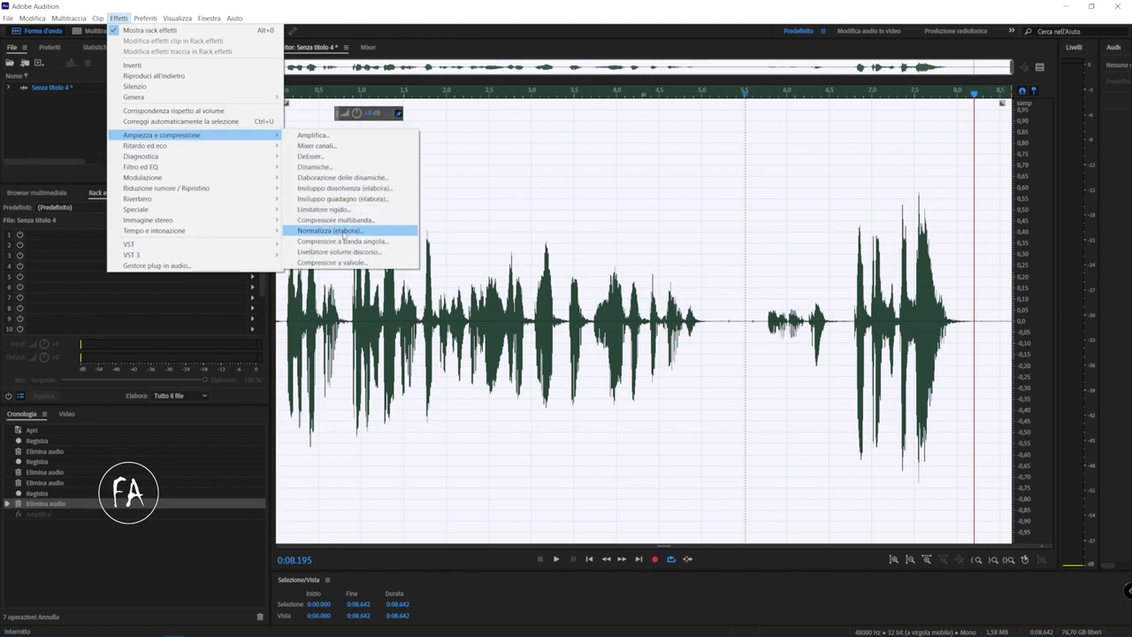
click(397, 181)
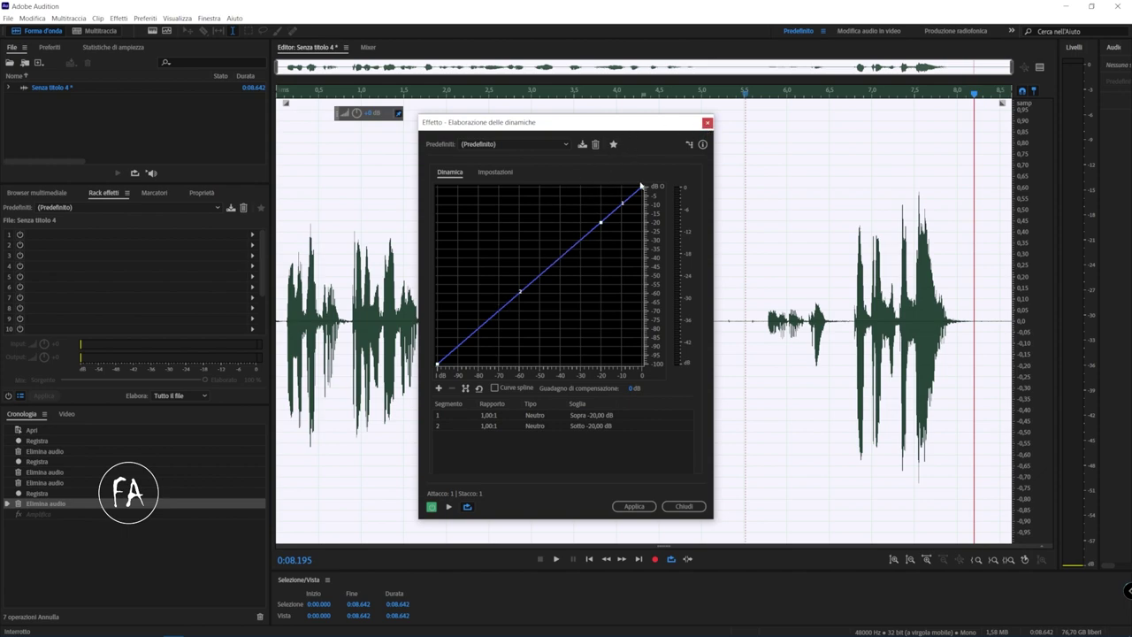
click(708, 123)
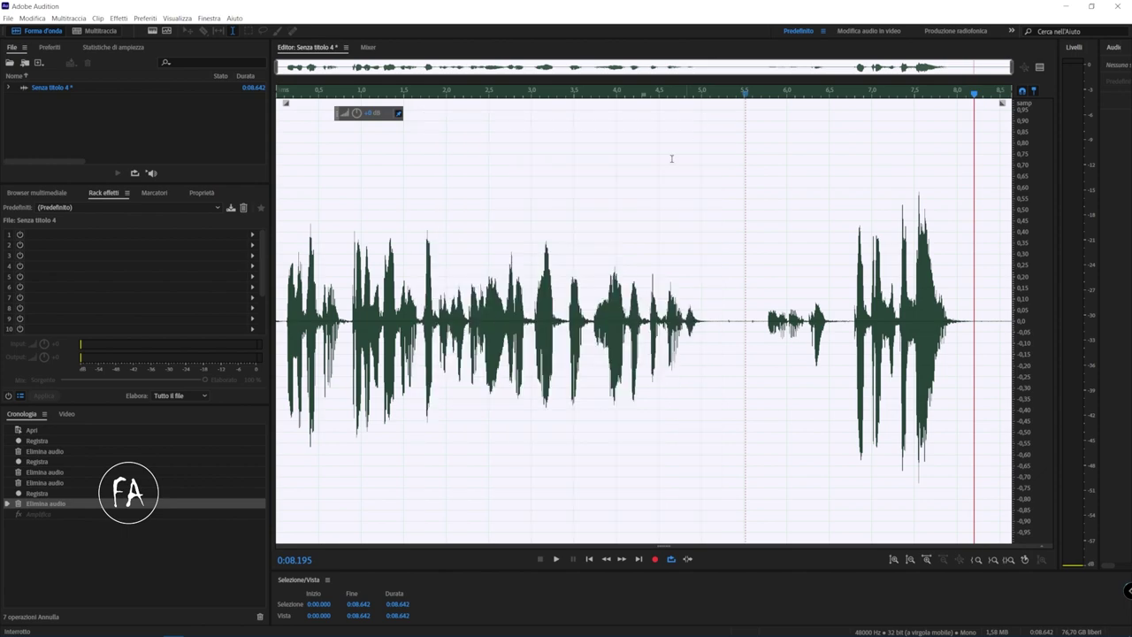
Step: Open the Inviluppo guadagno effect and move its dialog clear of the envelope curve on the waveform
click(117, 18)
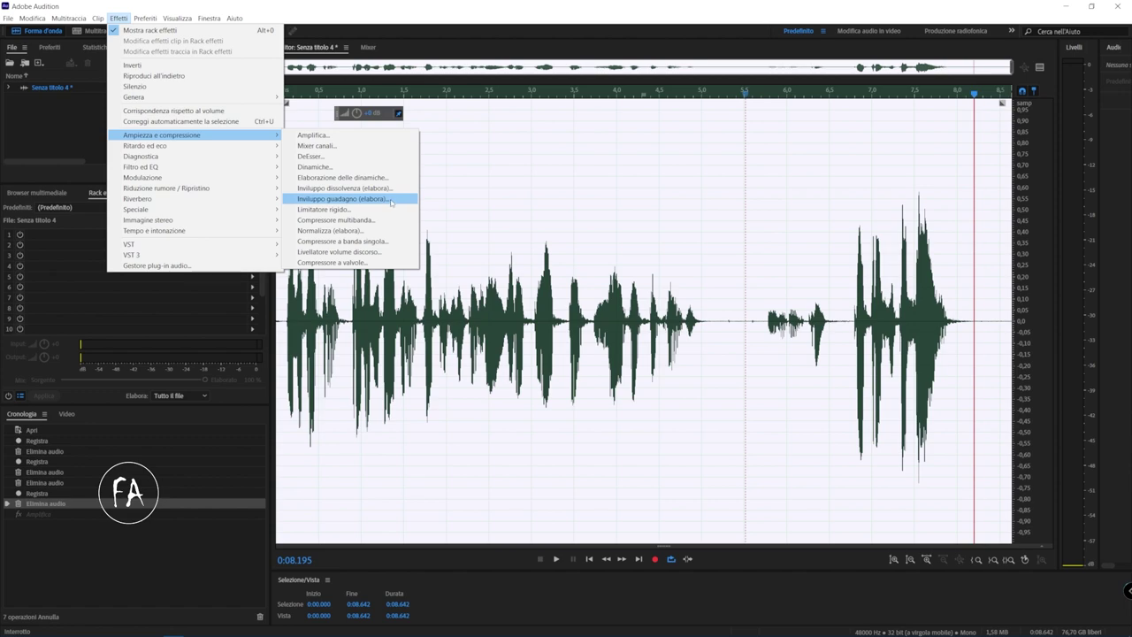
click(328, 203)
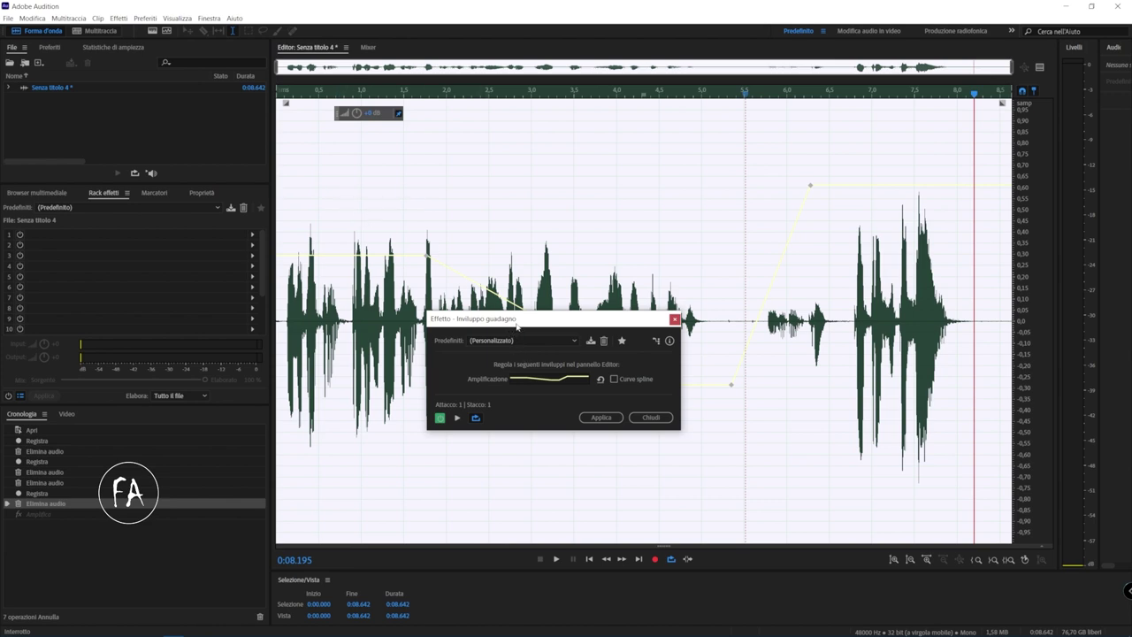
drag(512, 325, 105, 245)
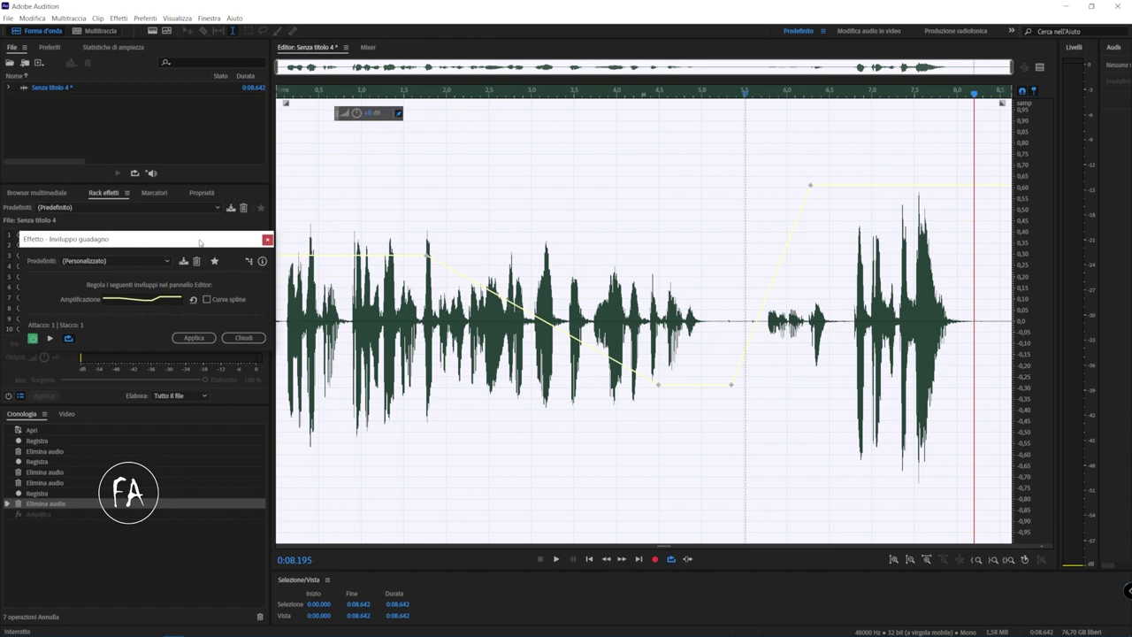
drag(200, 241, 552, 118)
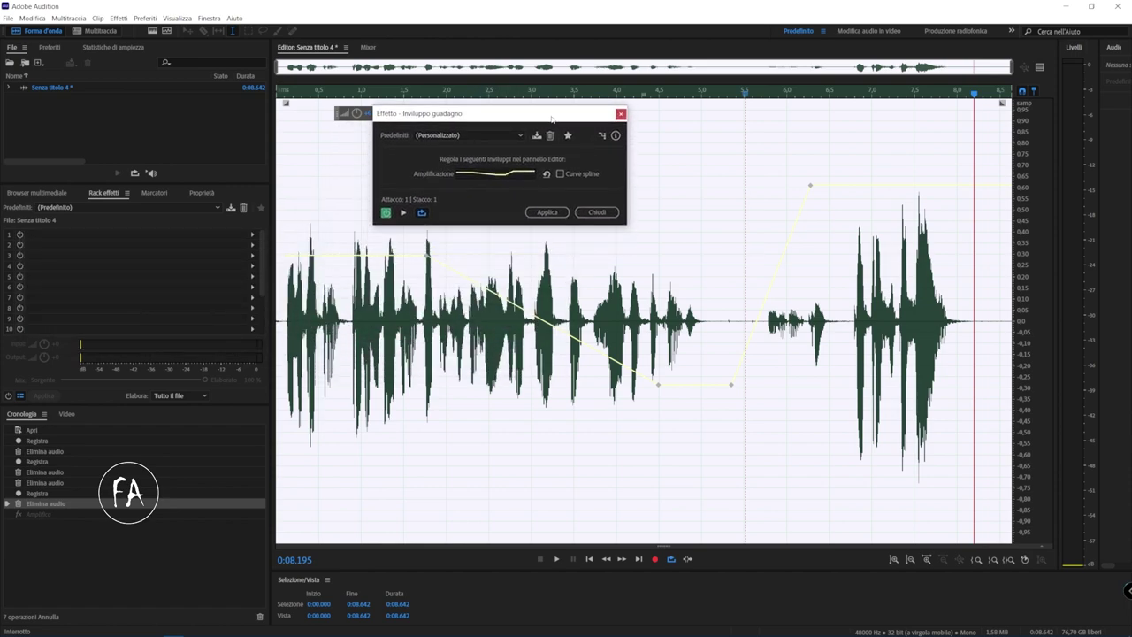
Step: Reshape the start of the gain envelope so it drops close to its minimum between about 1.2 and 1.9 seconds
drag(478, 284, 366, 274)
click(361, 274)
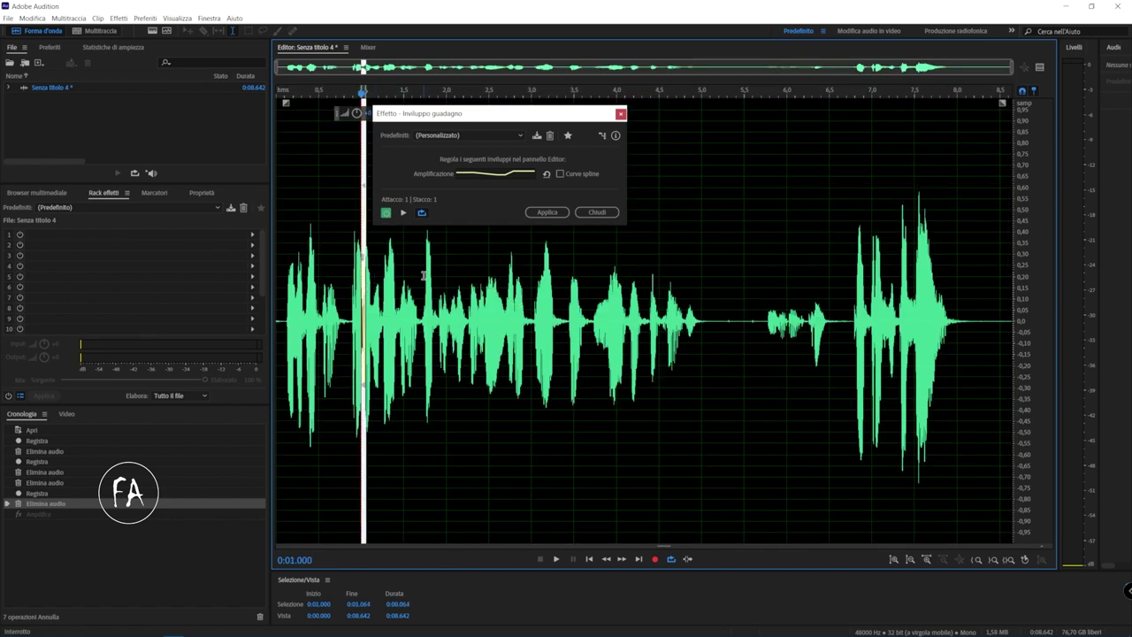
click(396, 267)
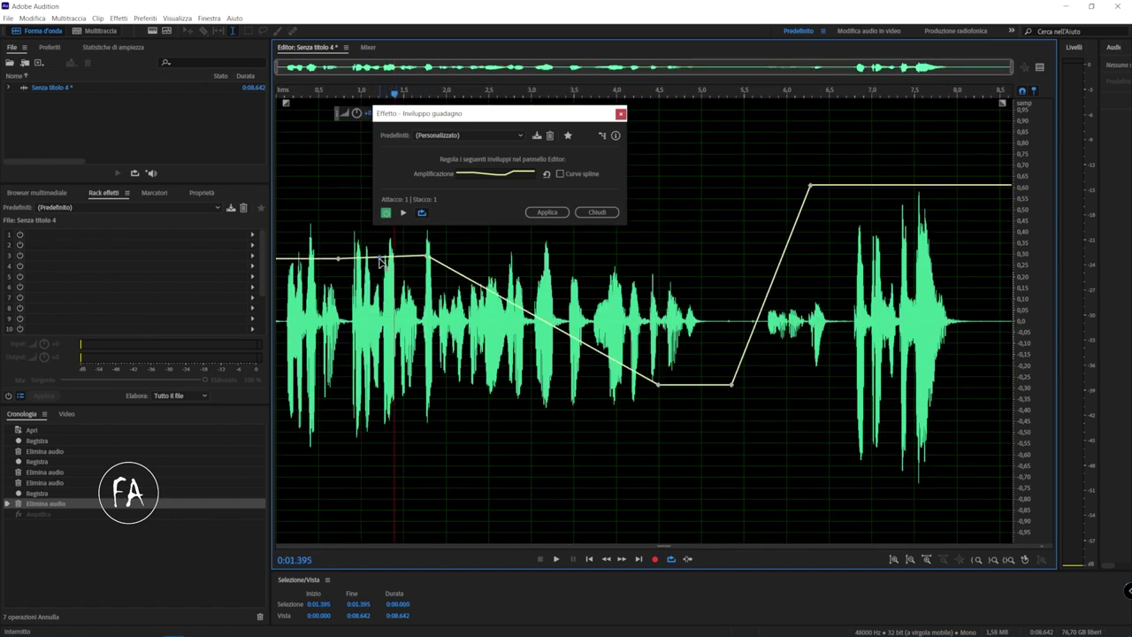
drag(380, 261, 378, 540)
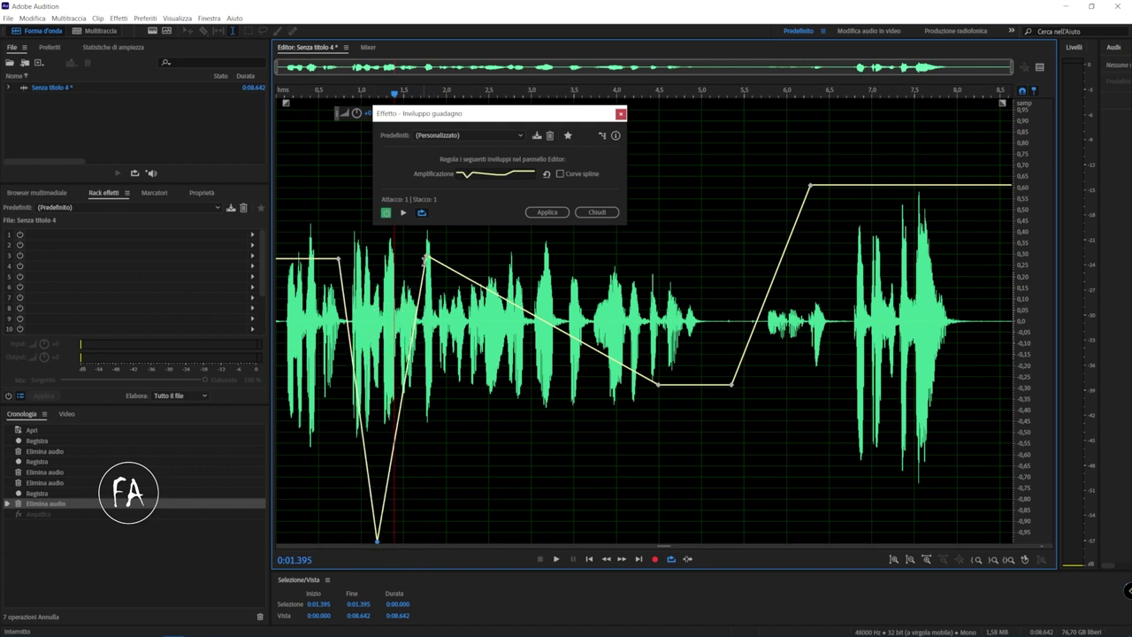
drag(425, 259, 448, 533)
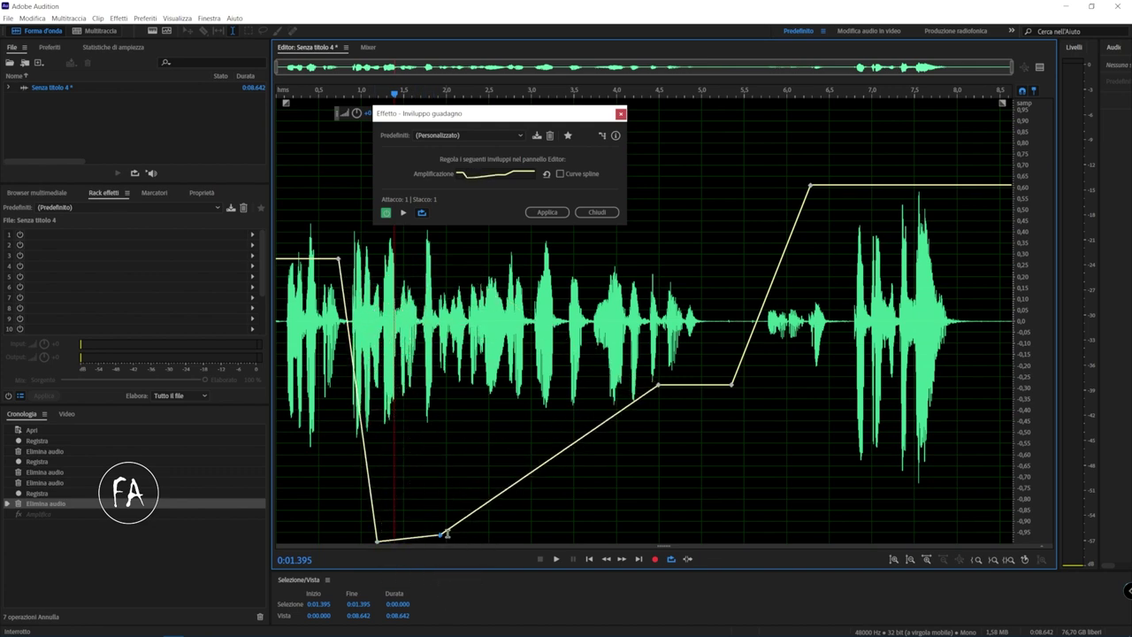
Step: Raise the gain envelope to about -0.2 dB at 2.7 seconds and hold it nearly level until about 4.2 seconds
click(457, 522)
click(435, 506)
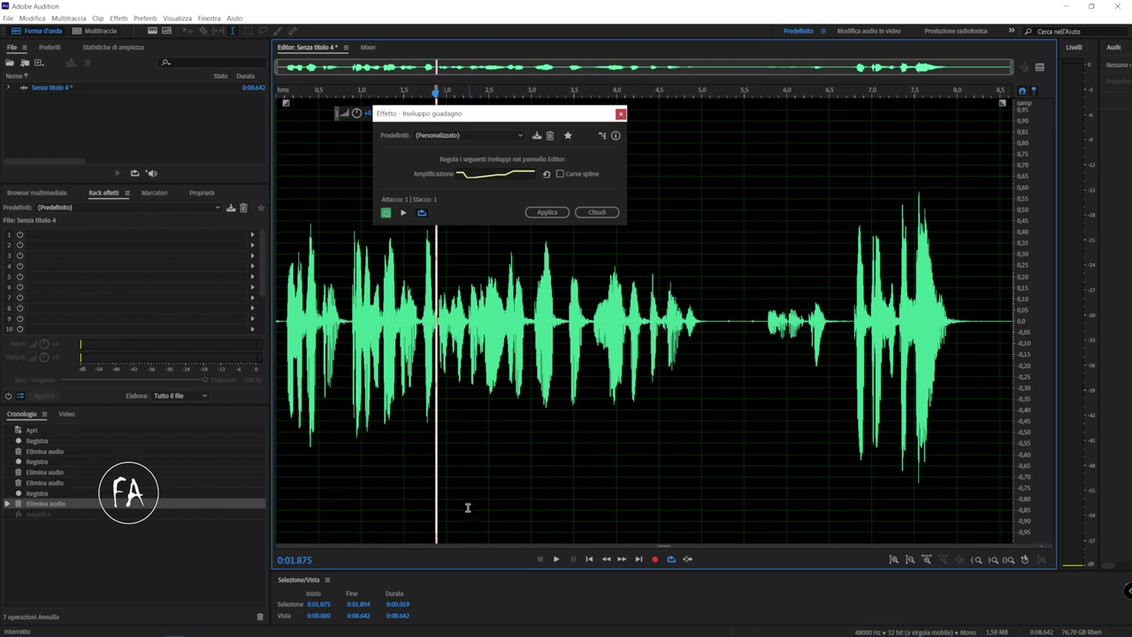
click(467, 507)
drag(485, 506, 504, 258)
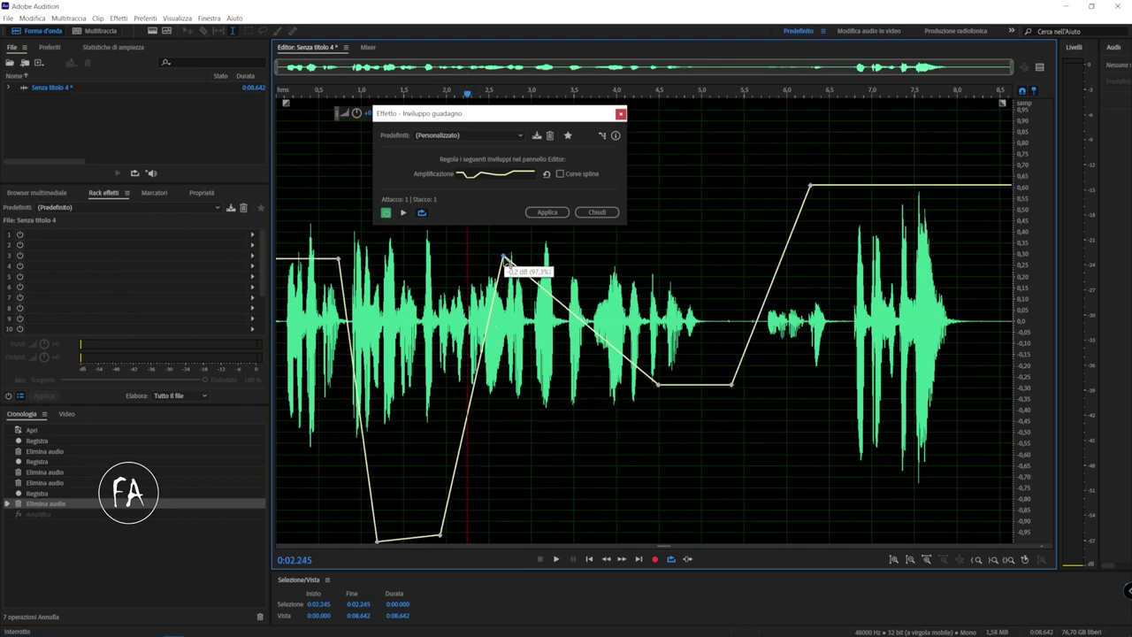
drag(584, 323, 633, 262)
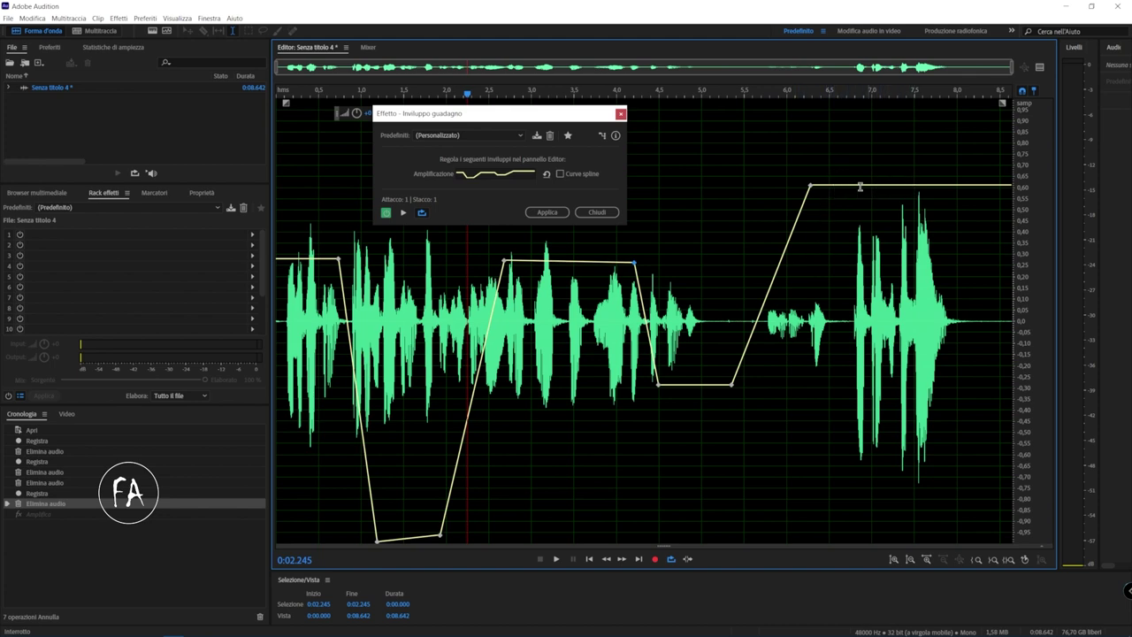
Step: Raise the envelope's last keyframe to about +8.1 dB, preview the result, and close Inviluppo guadagno without applying it
drag(811, 186, 804, 159)
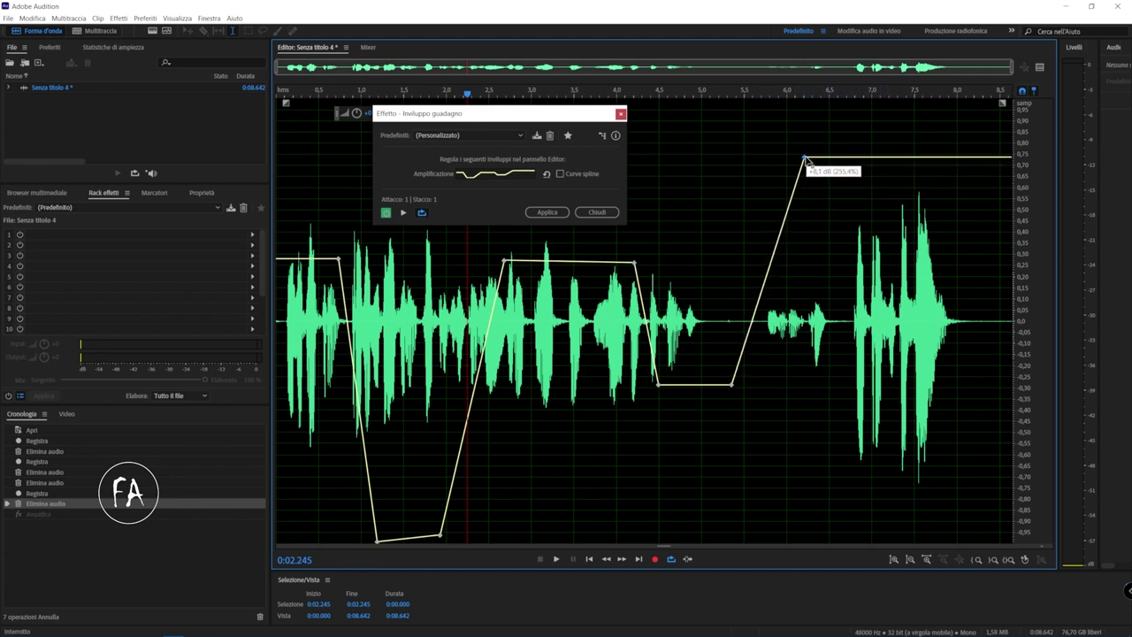
key(space)
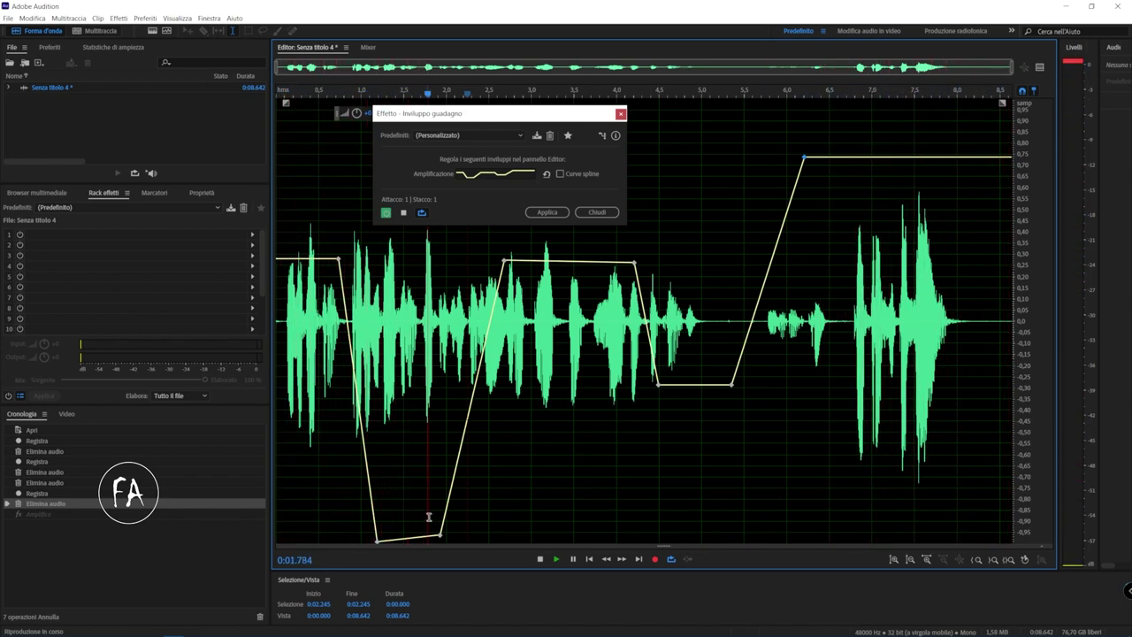
key(space)
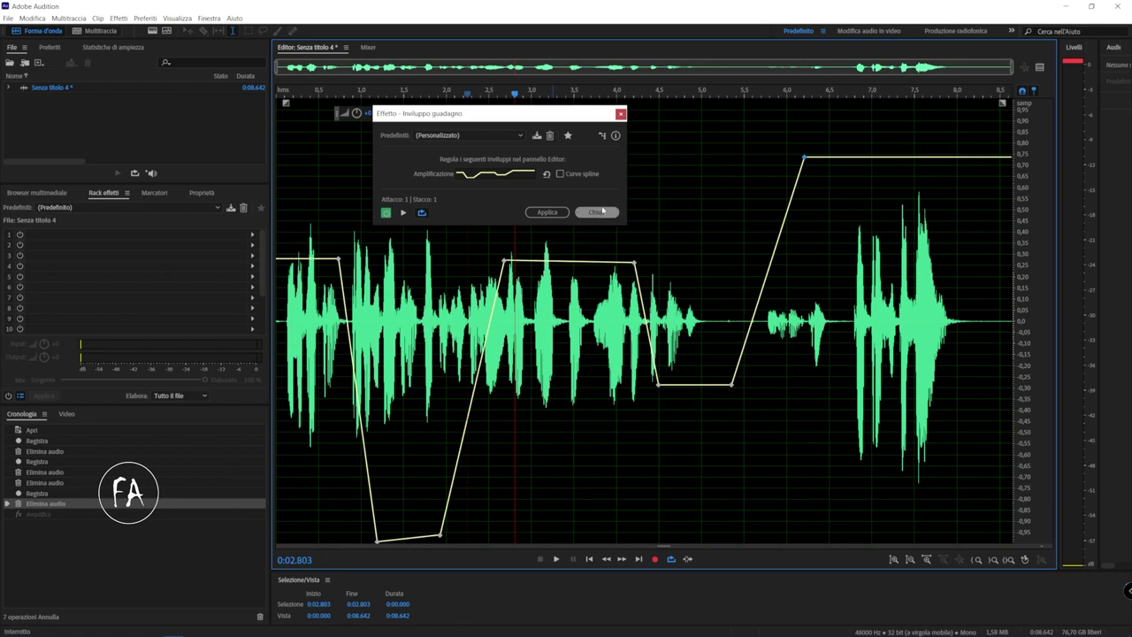
Step: Open the Limitatore rigido effect to examine its settings, and close it without applying
click(118, 18)
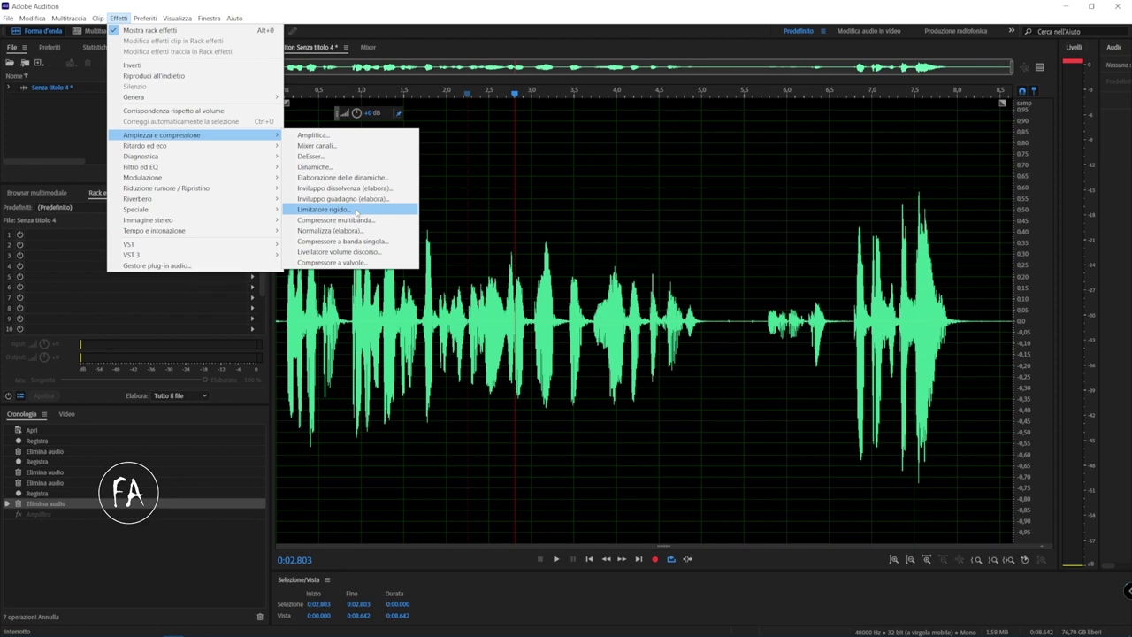
click(356, 209)
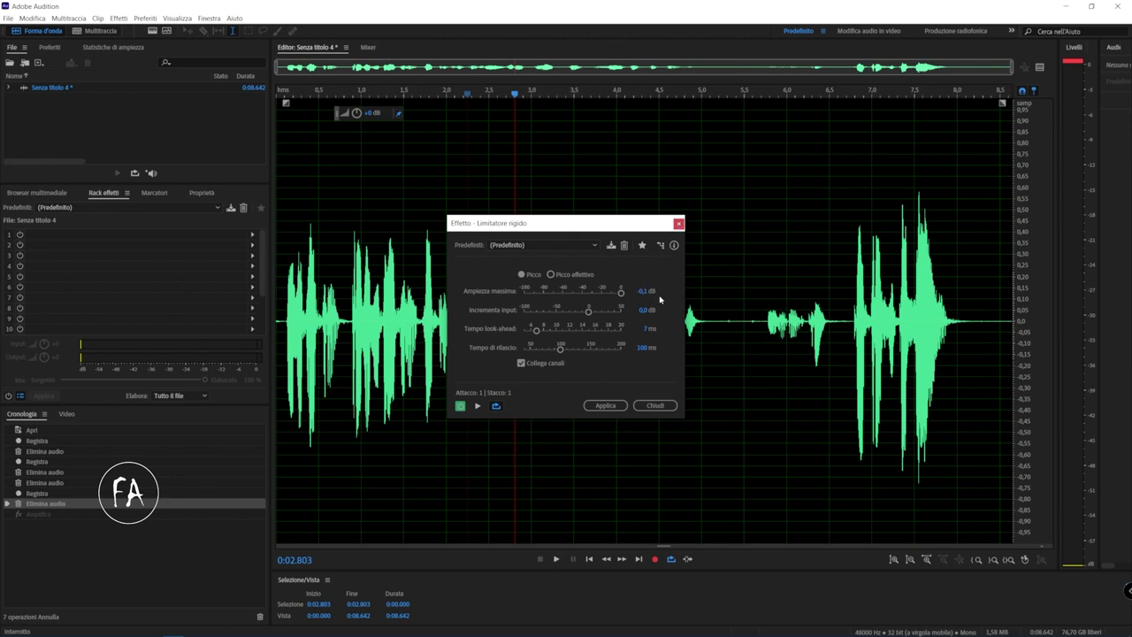
click(679, 223)
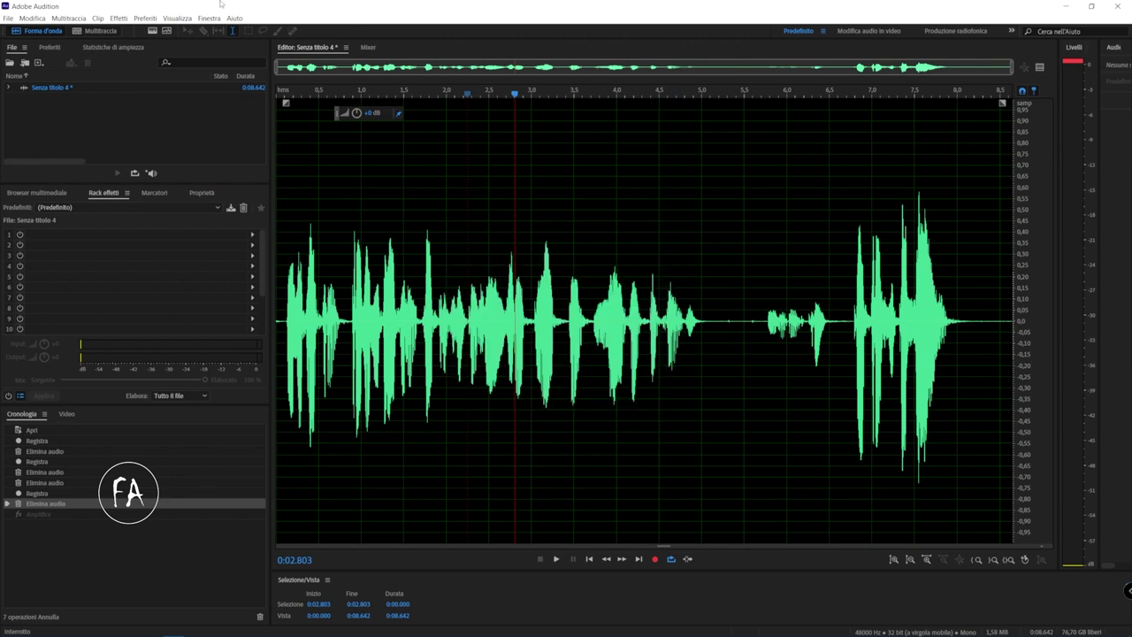
Step: Open the Compressore a valvole effect to examine its threshold, gain, ratio, attack and release controls, and close it without applying
click(122, 17)
mouse_move(221, 134)
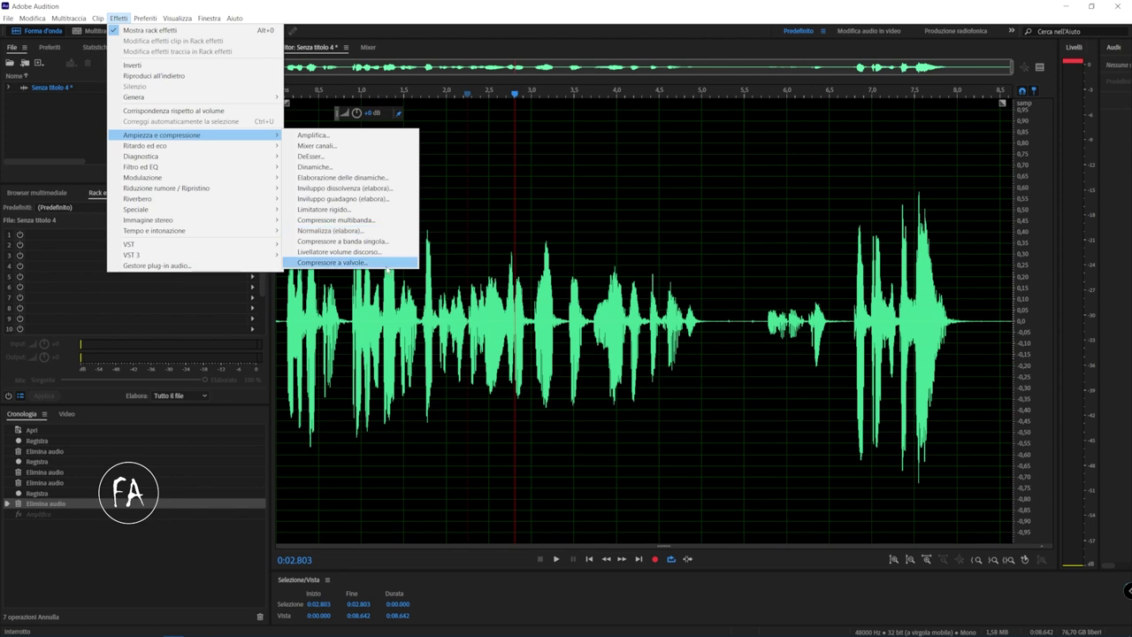
click(387, 268)
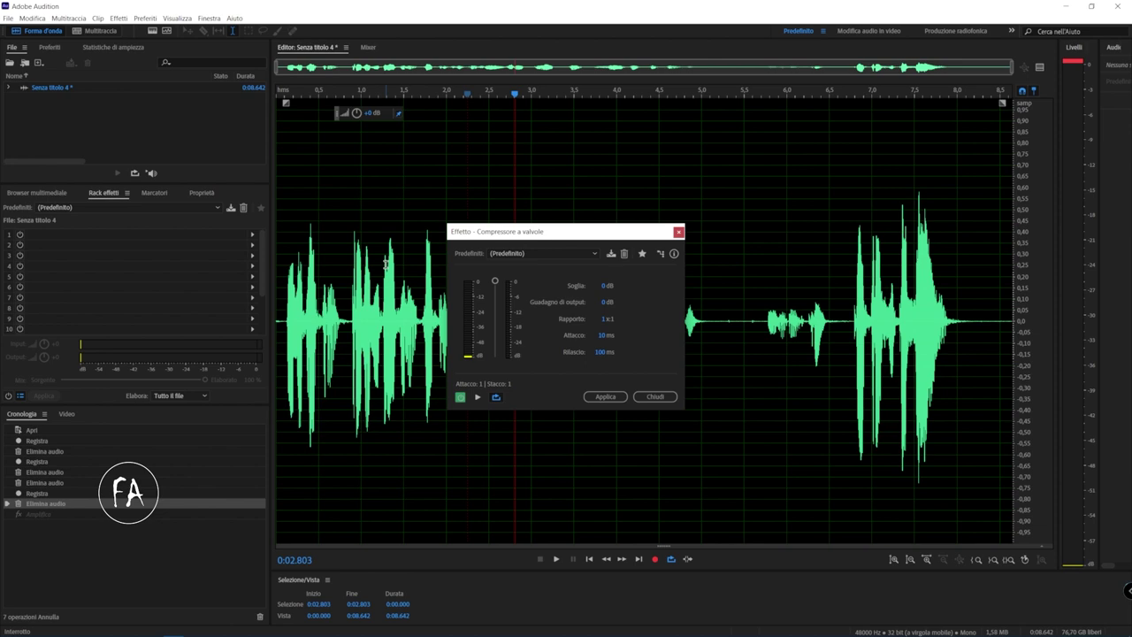
drag(564, 232, 517, 136)
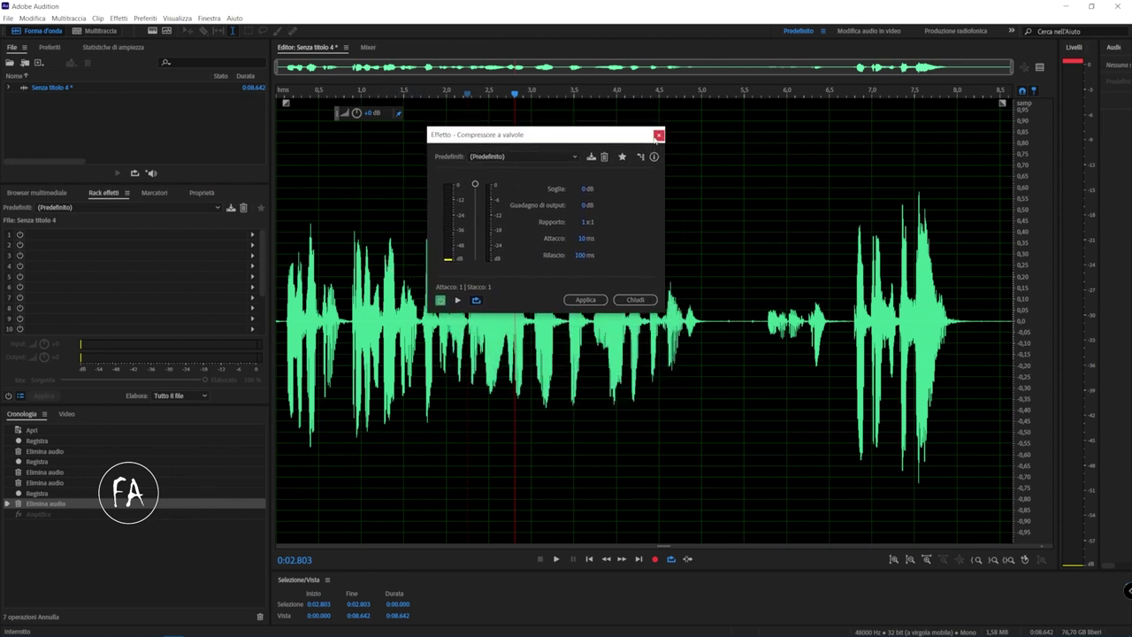
click(658, 135)
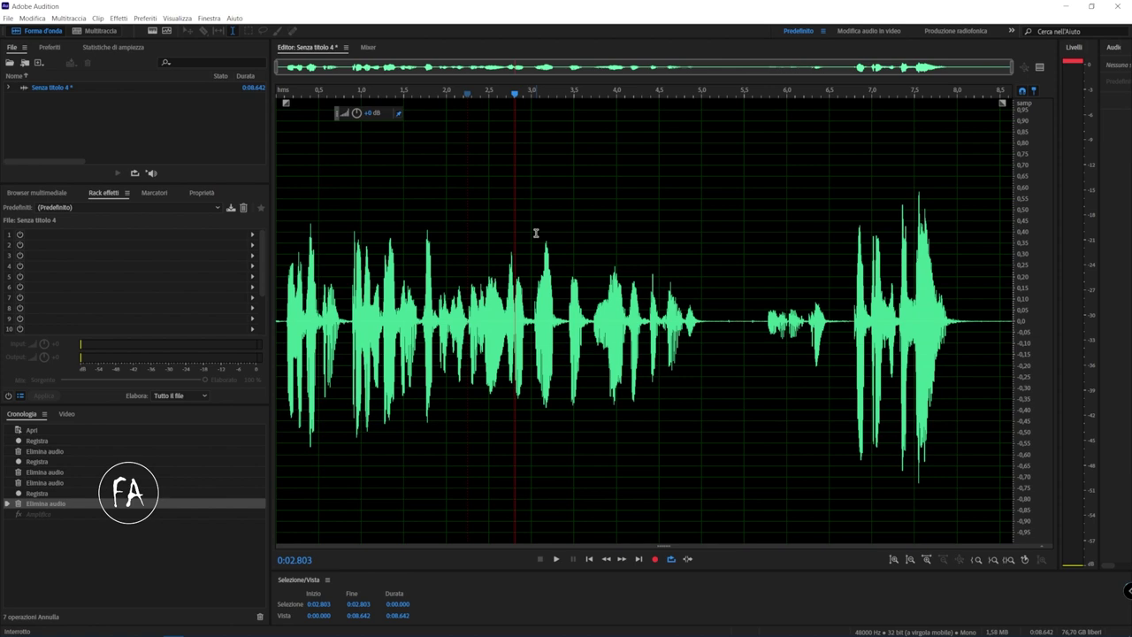
Step: Select the audio from 3.000 to 5.000 seconds, extend the selection's start back to 0.856 seconds, and clear the selection
click(526, 246)
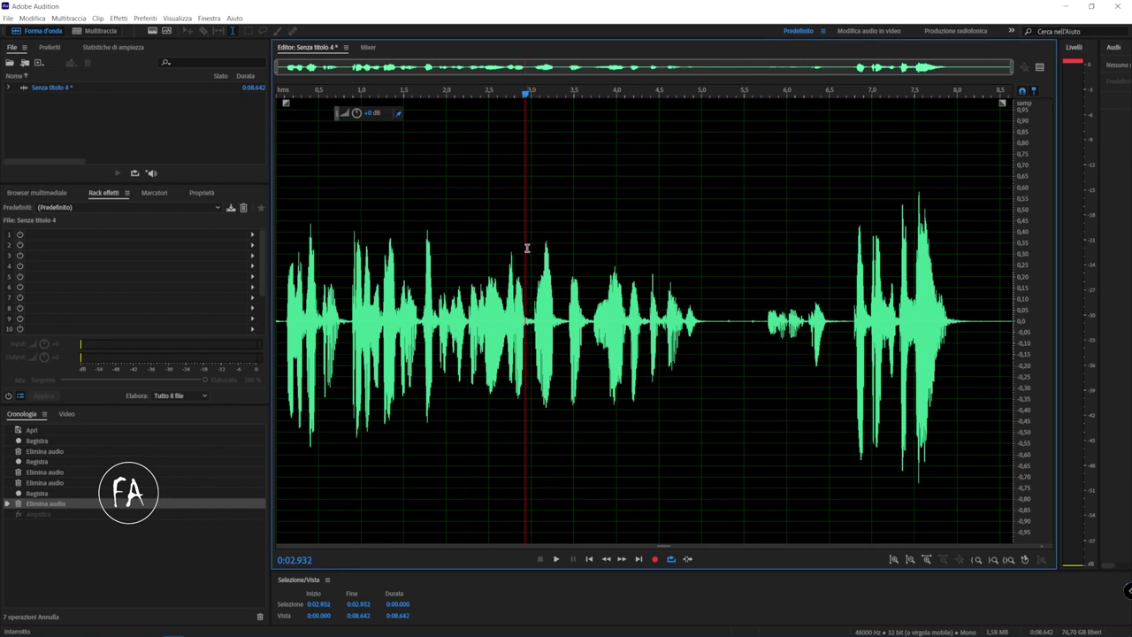
click(530, 250)
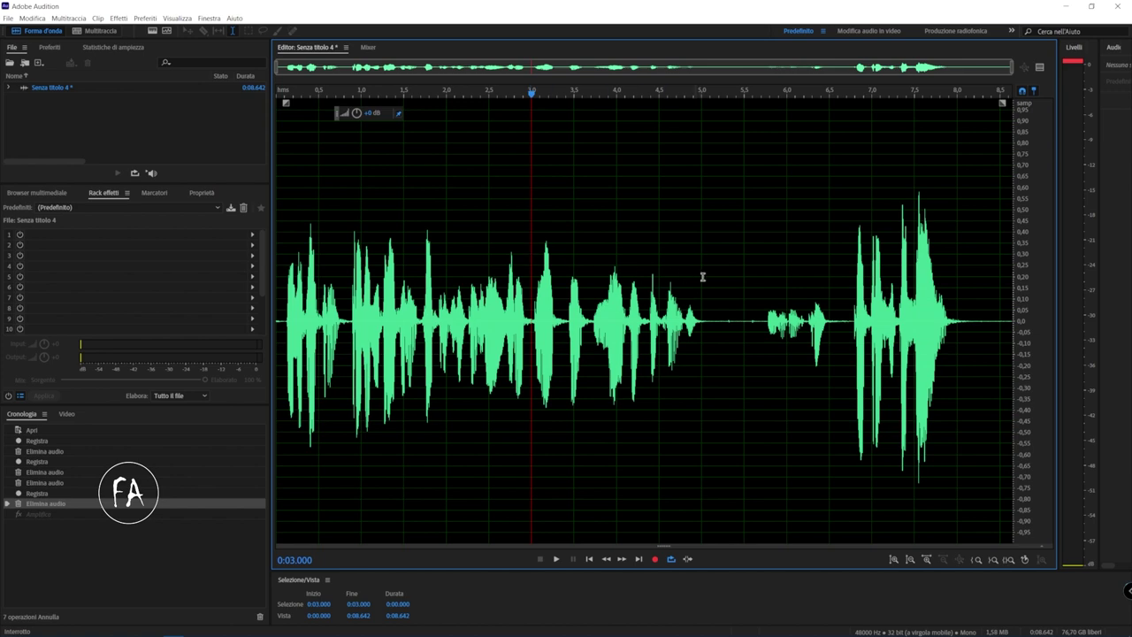
drag(702, 280, 529, 274)
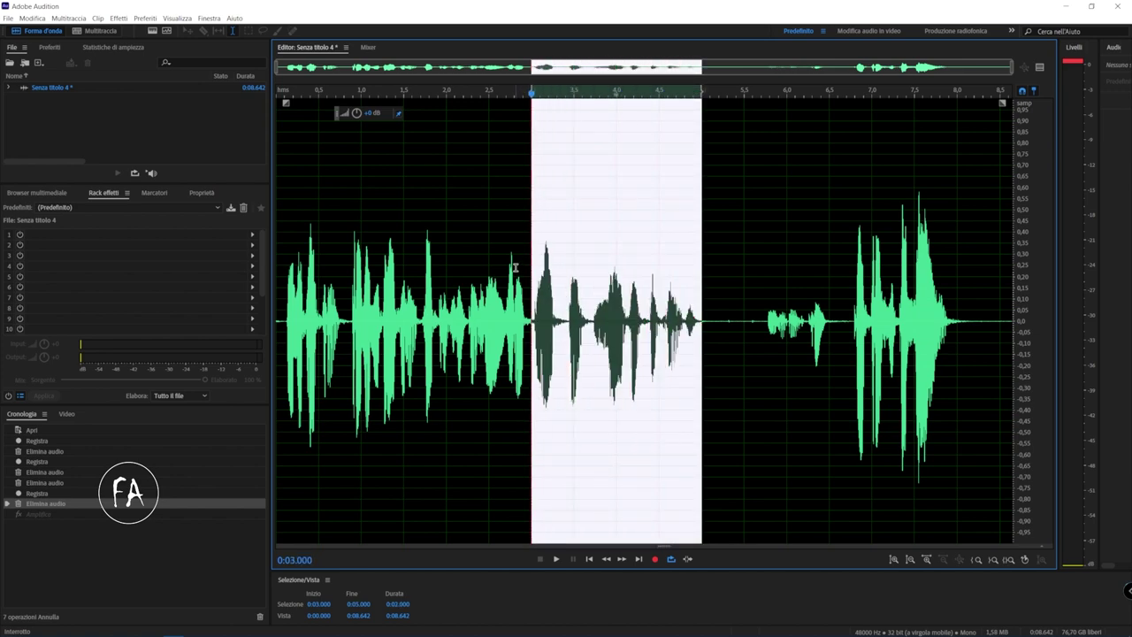
drag(416, 277, 700, 316)
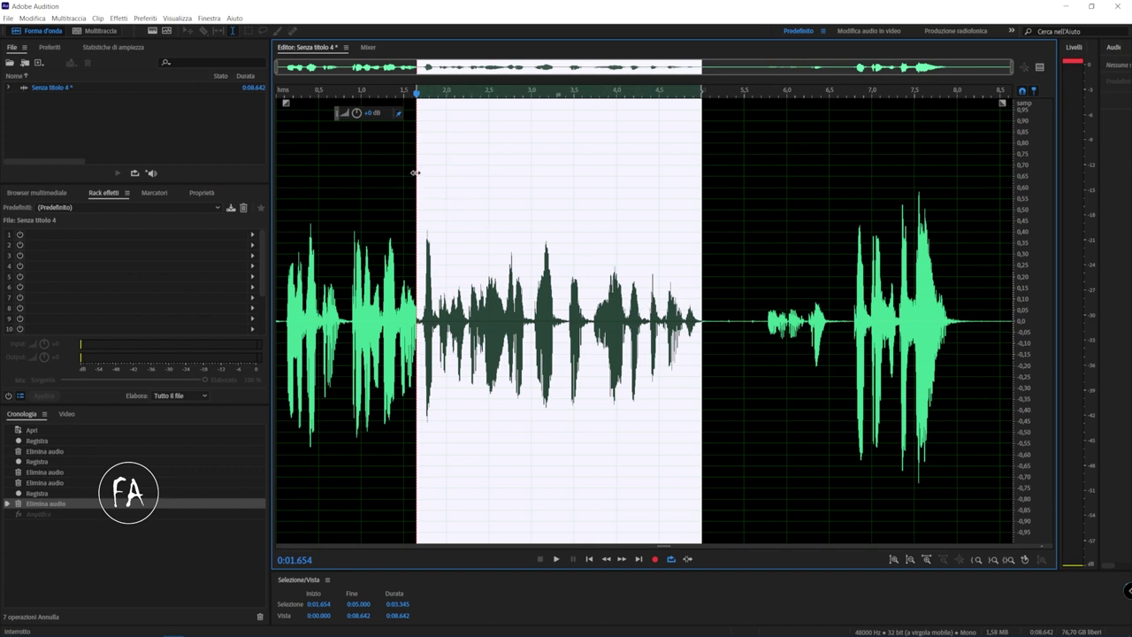
drag(415, 173, 419, 174)
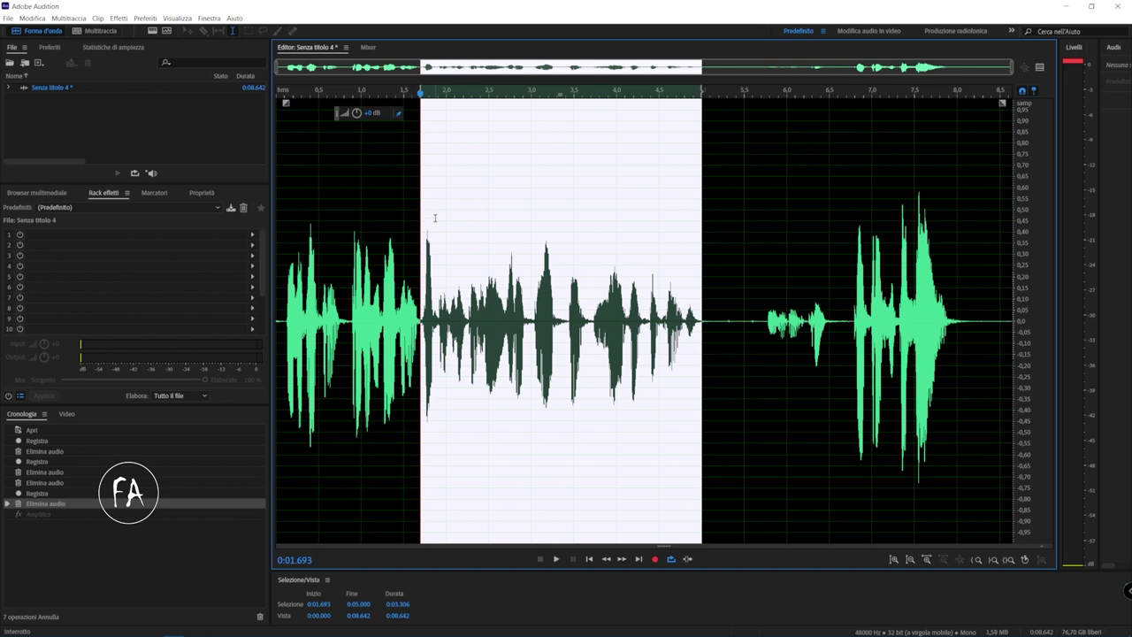
click(735, 245)
drag(702, 245, 352, 228)
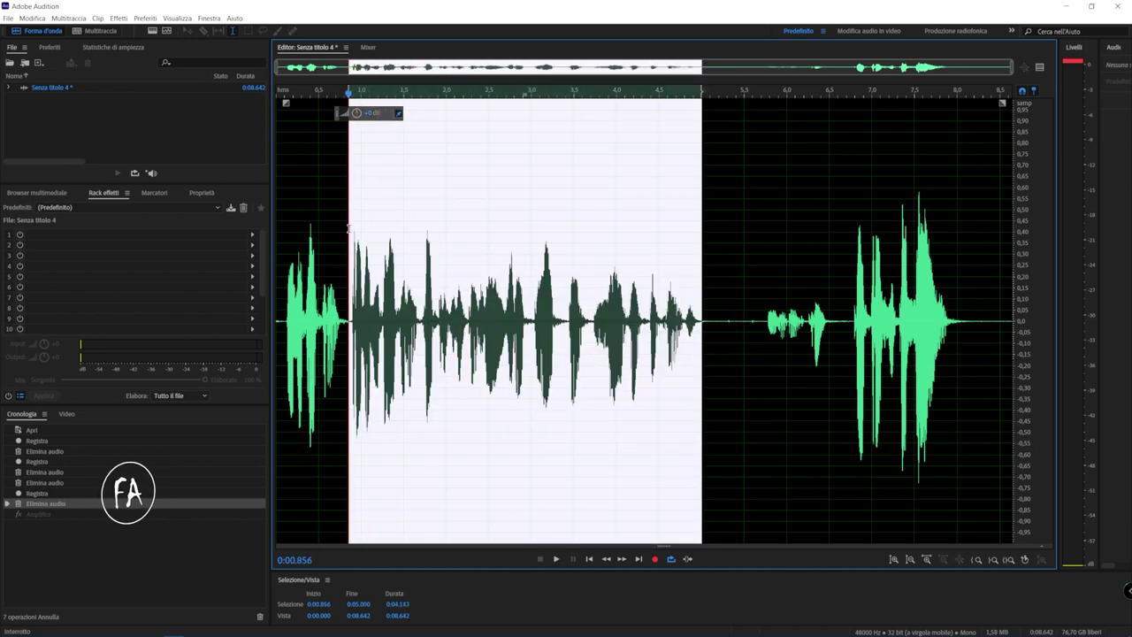
click(723, 230)
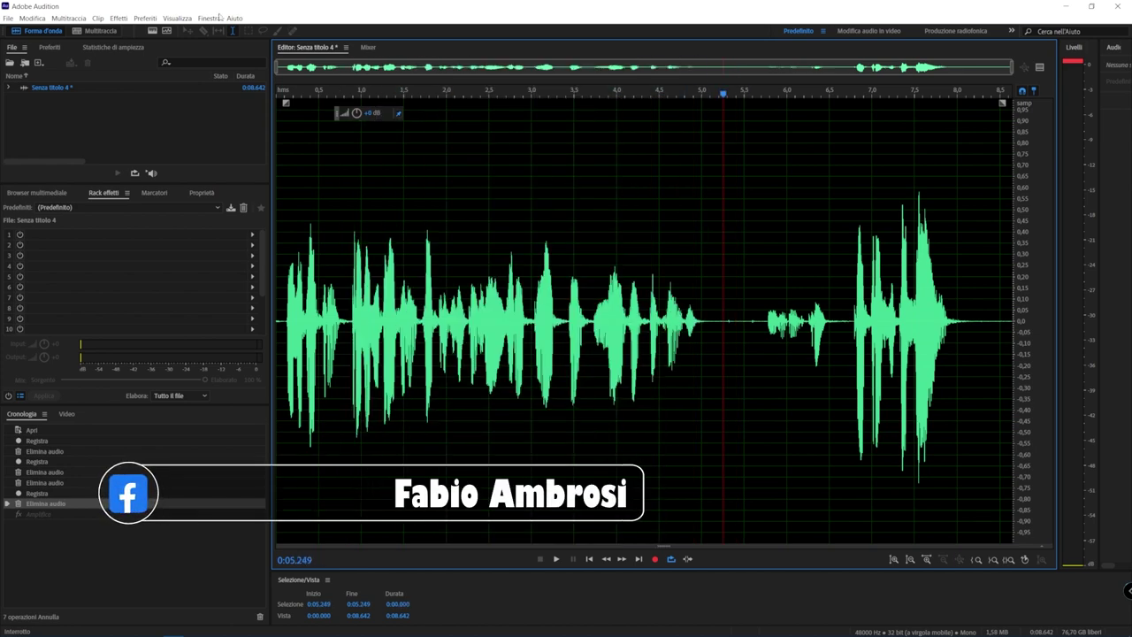
click(98, 18)
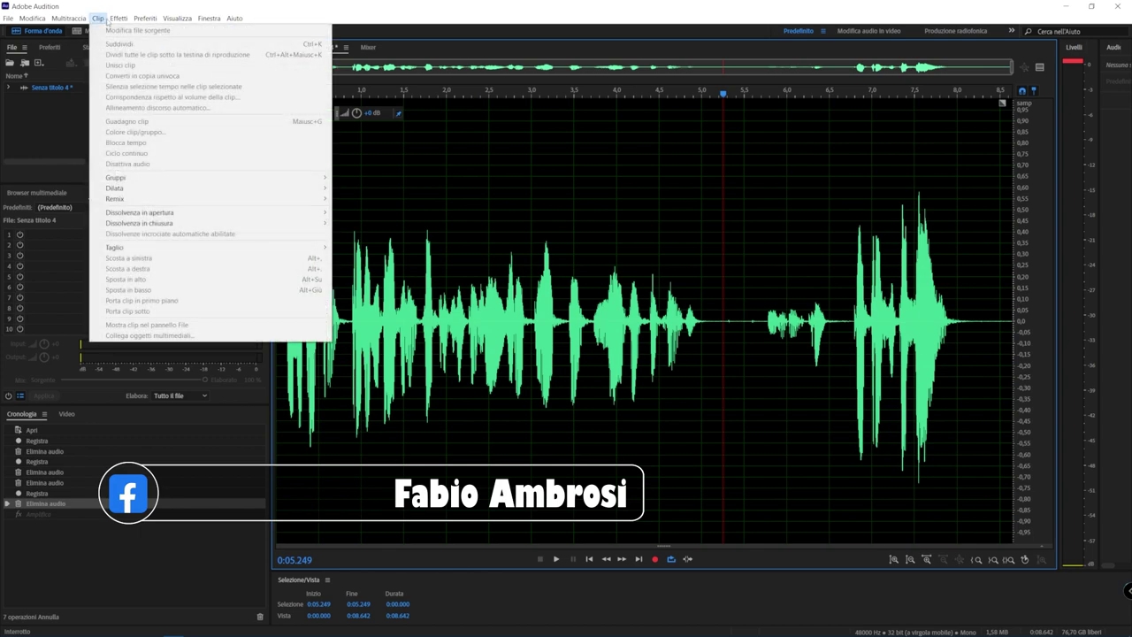
mouse_move(118, 18)
mouse_move(232, 151)
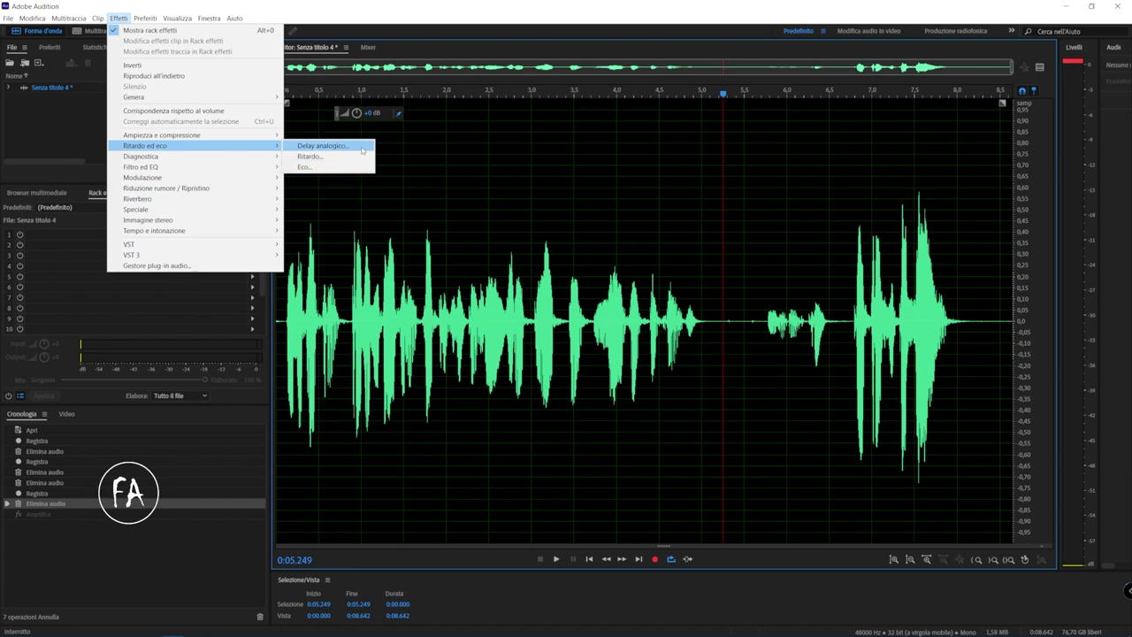
click(529, 173)
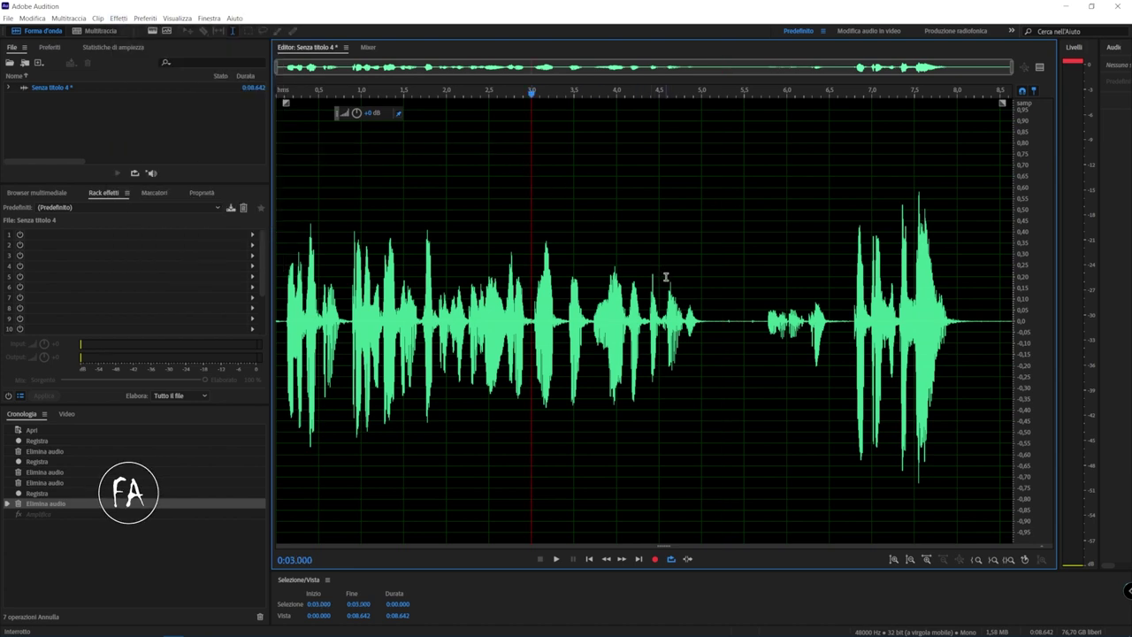